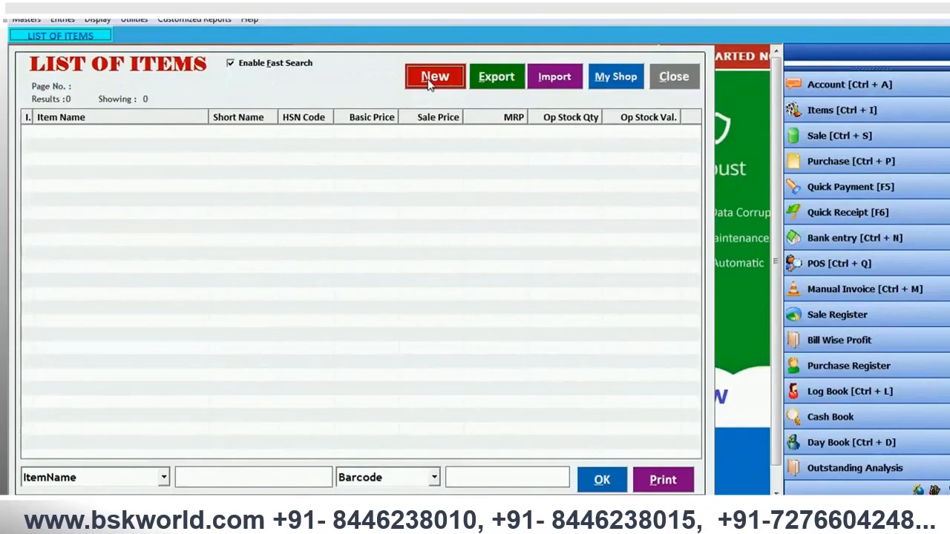
- Start a new item record named COMPUTERS with HSN / SAC code 1234
left_click(428, 84)
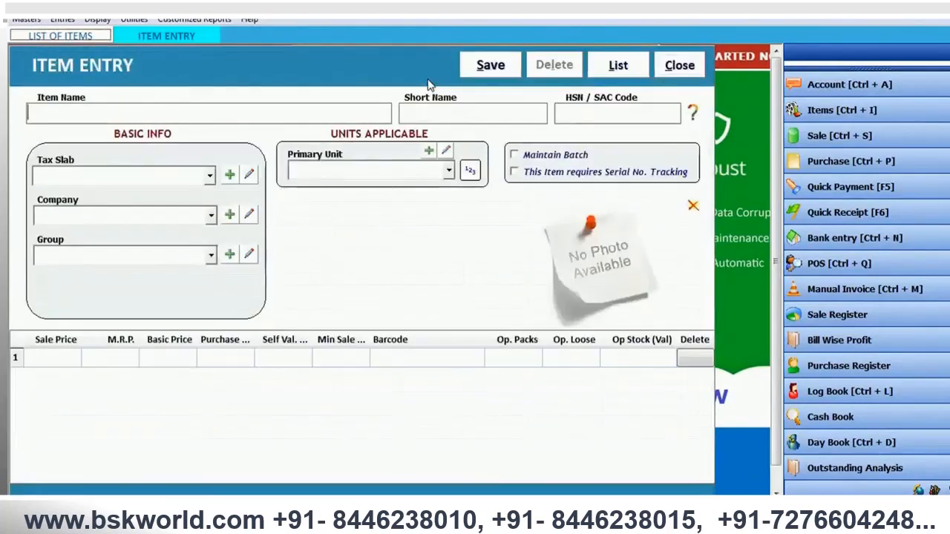
type("co")
key("BackSpace")
key("BackSpace")
type("C")
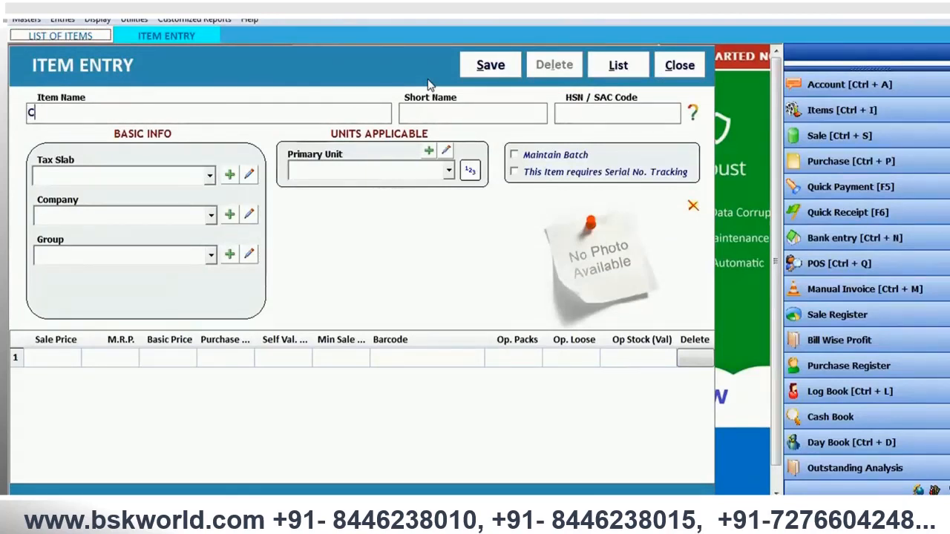
type("OMPUTERS")
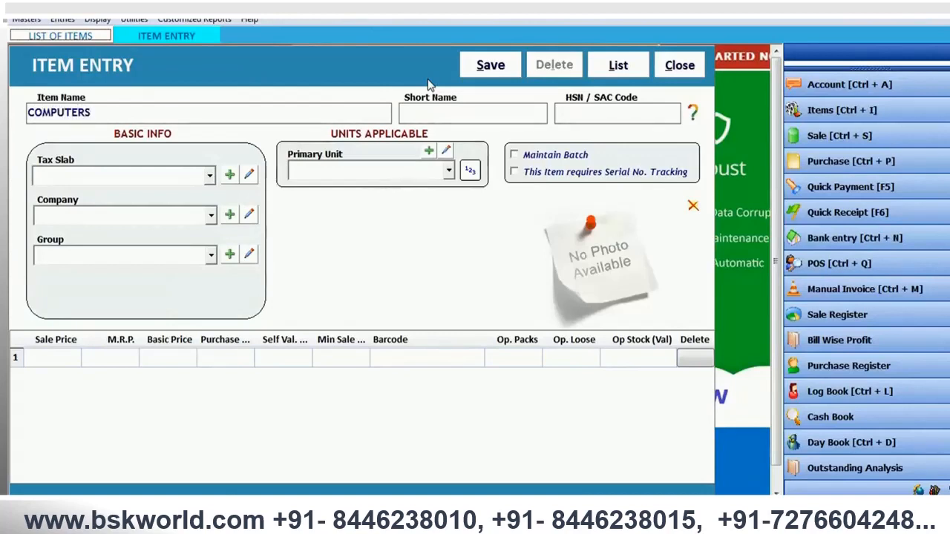
key("Tab")
type("1234")
key("Tab")
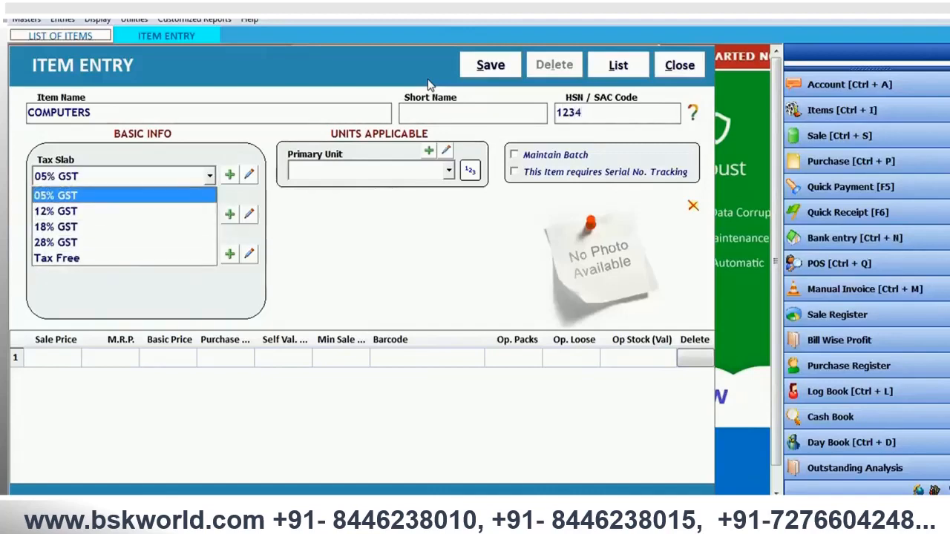
- Assign the COMPUTERS item the 18% GST tax slab, company GENERAL and group General
key("Down")
key("Down")
key("Tab")
key("Tab")
key("Tab")
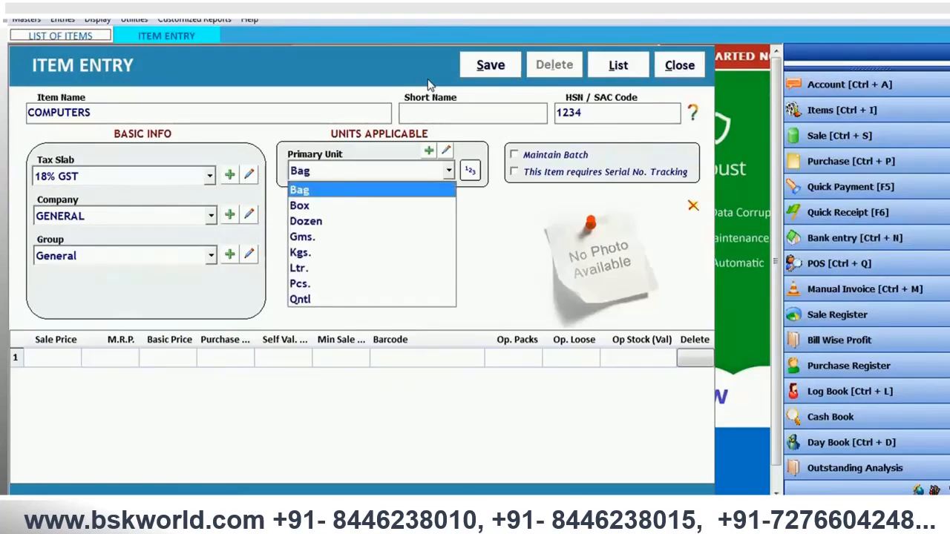
- Set the COMPUTERS item's primary unit to Pcs. and save the item
key("p")
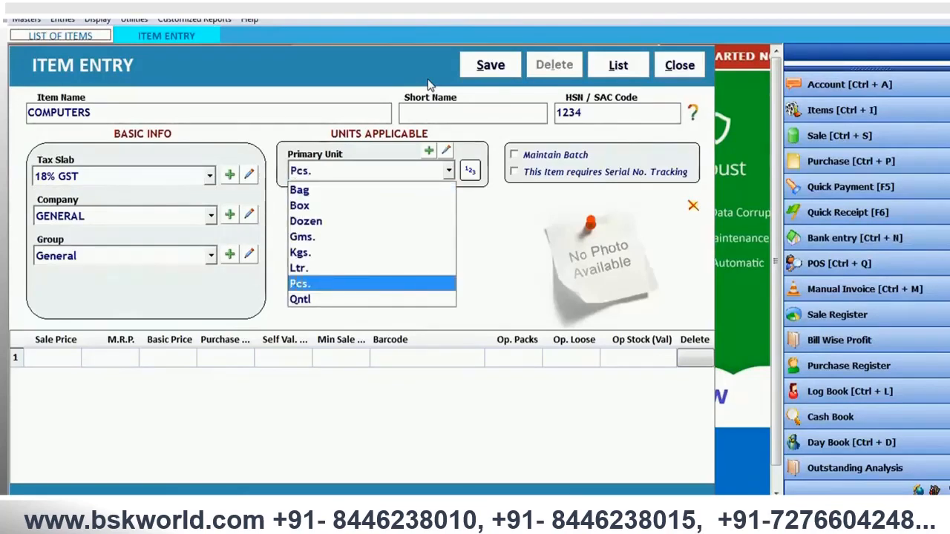
key("Tab")
key("Tab")
key("Tab")
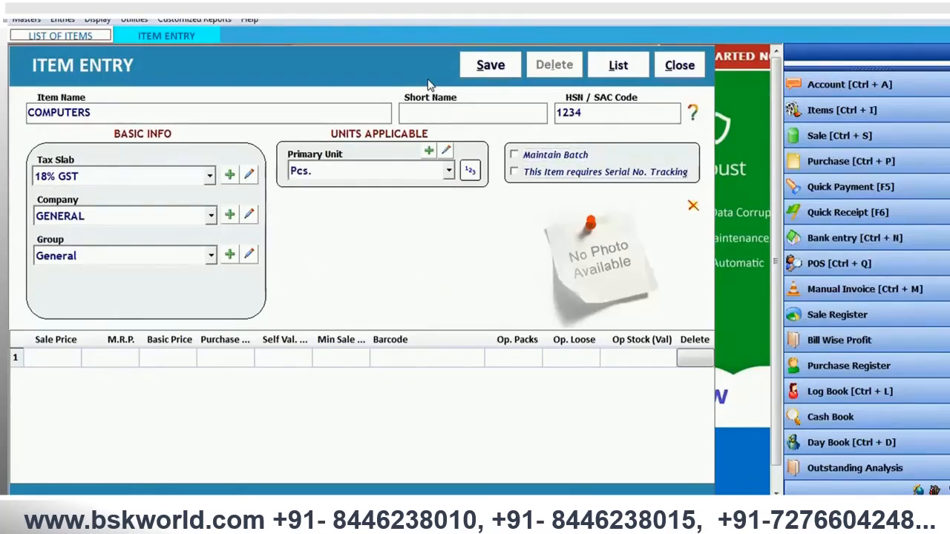
key("Tab")
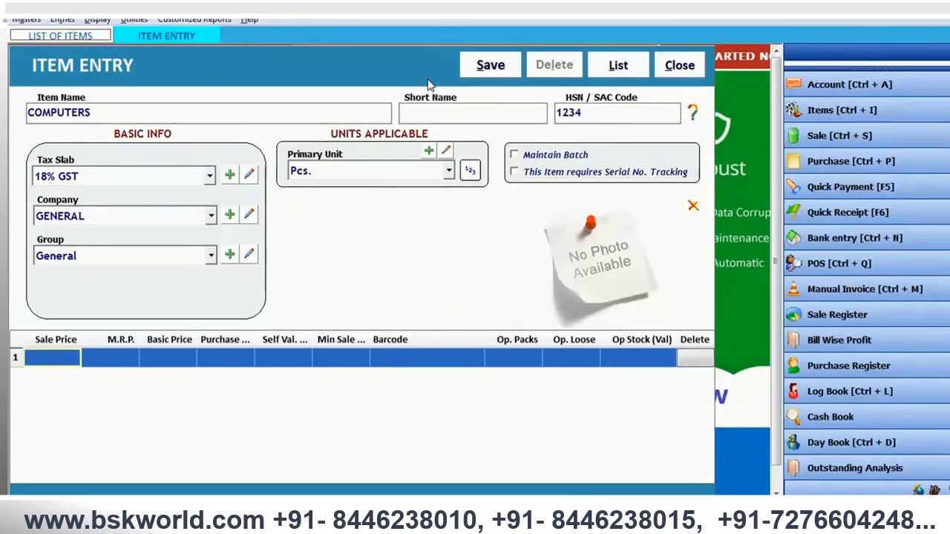
key("alt+s")
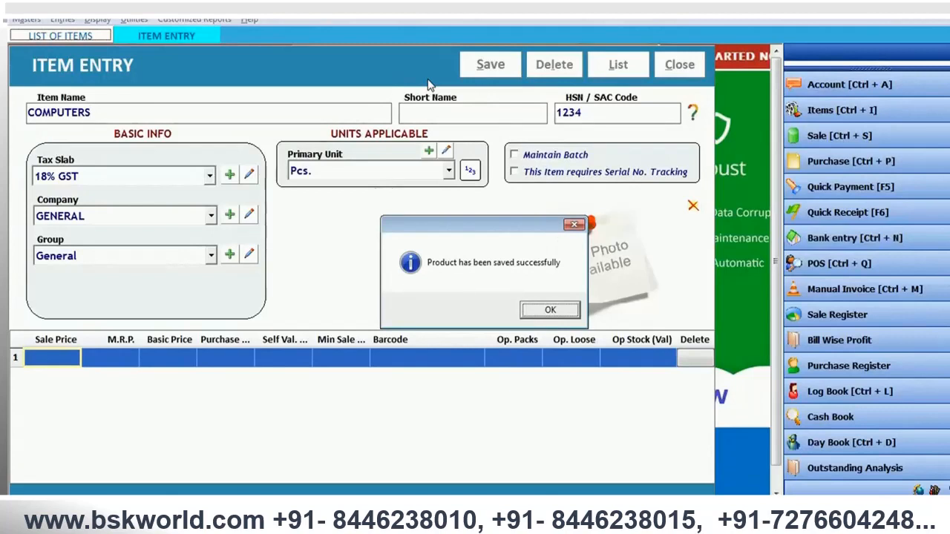
key("Return")
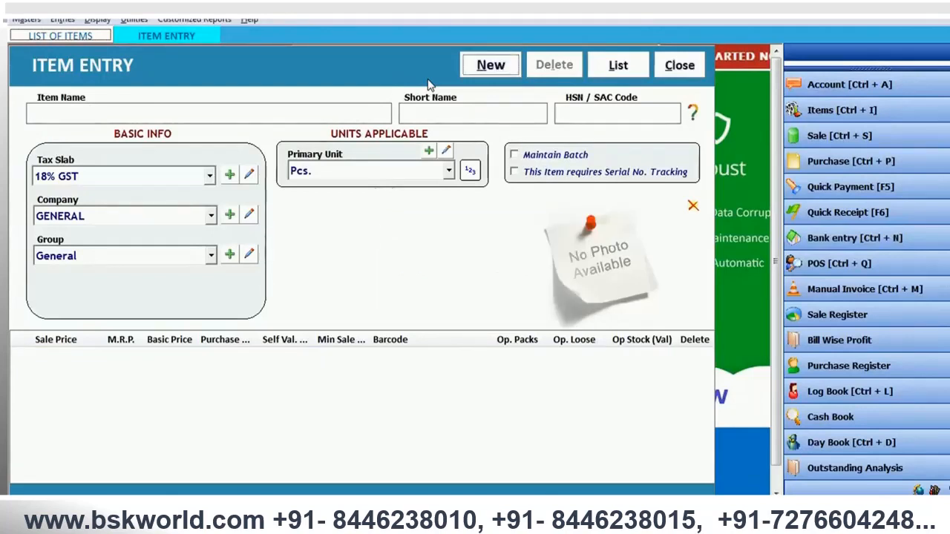
- Start another item record named REPAIR CHARGES with HSN / SAC code 1235
key("alt+n")
type("A")
key("BackSpace")
type("REPAIR CHA")
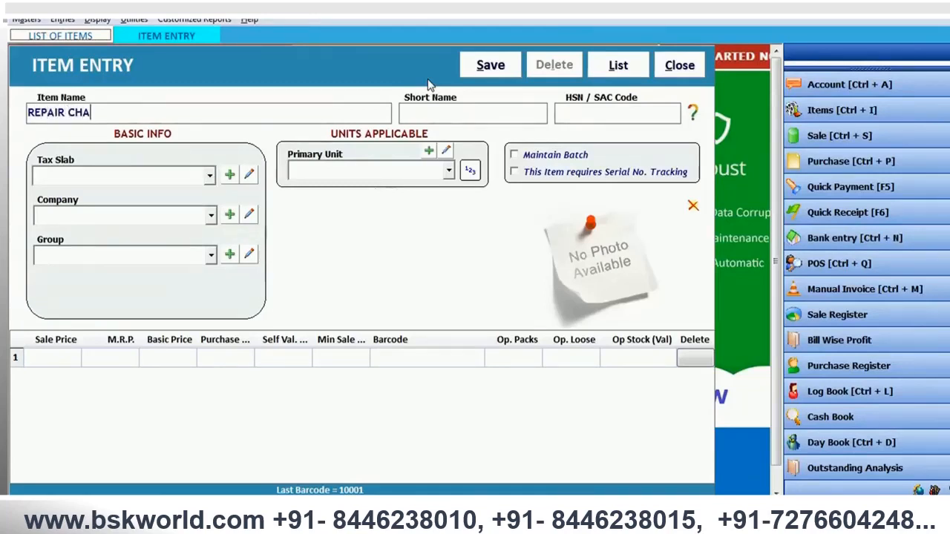
type("RGES")
key("Tab")
type("1235")
key("Tab")
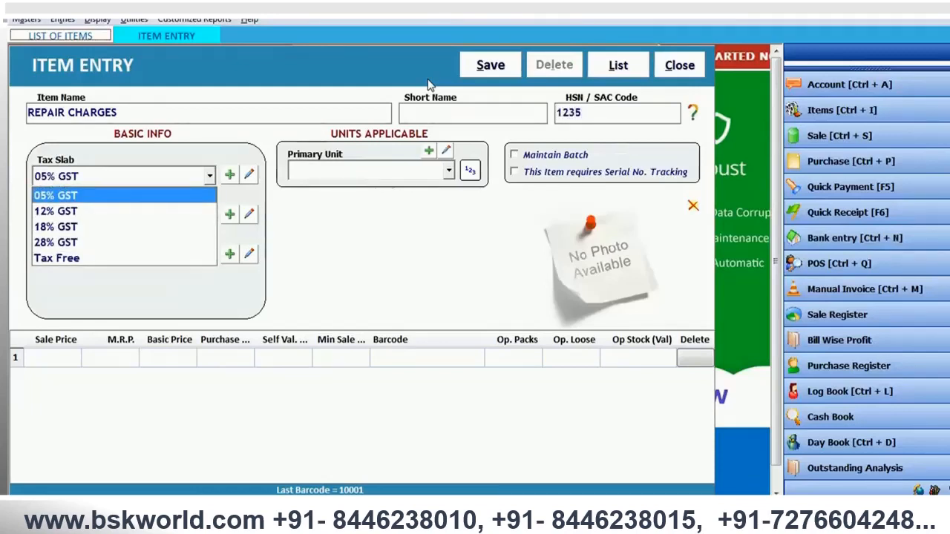
key("Down")
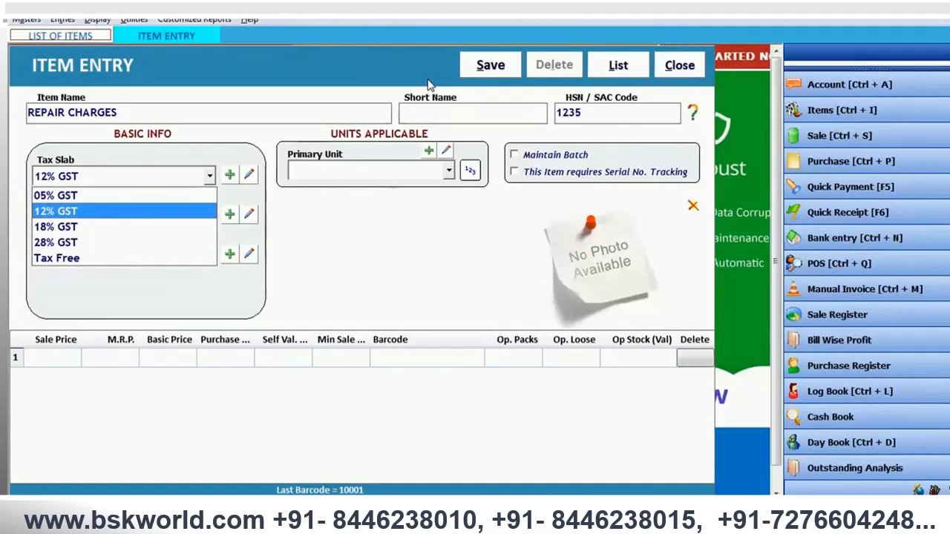
key("Down")
key("Down")
key("Up")
key("Up")
- Create a new tax slab named 18% SERVICE under the GST system with the category Services
key("F2")
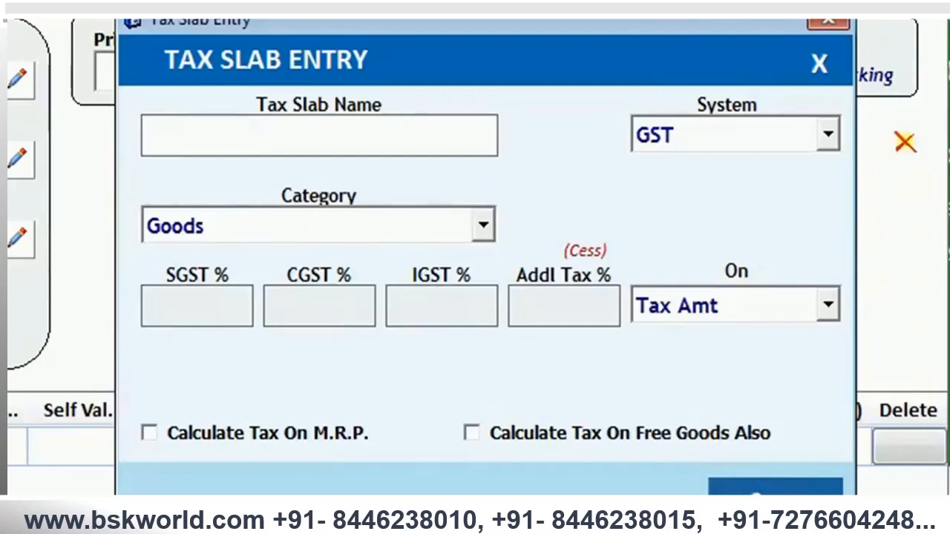
type("18% ")
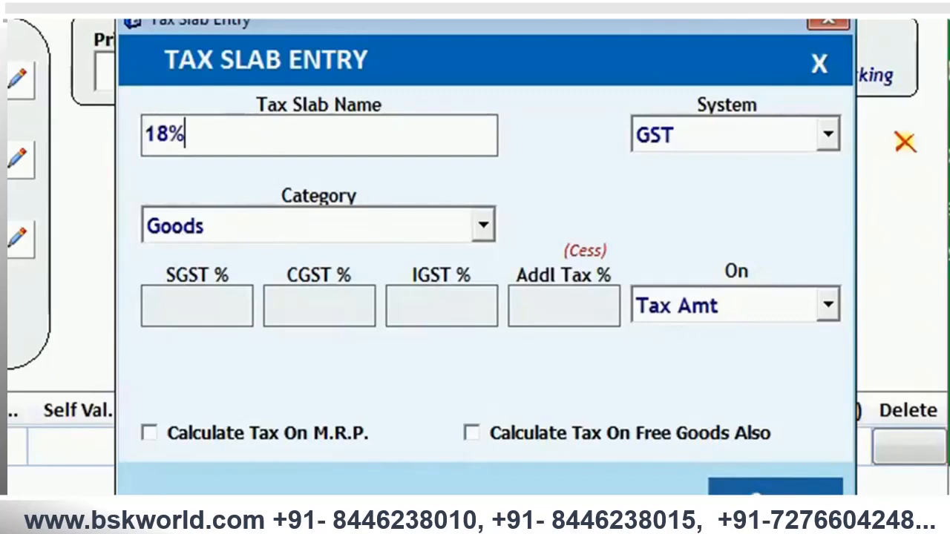
type("SERVICE")
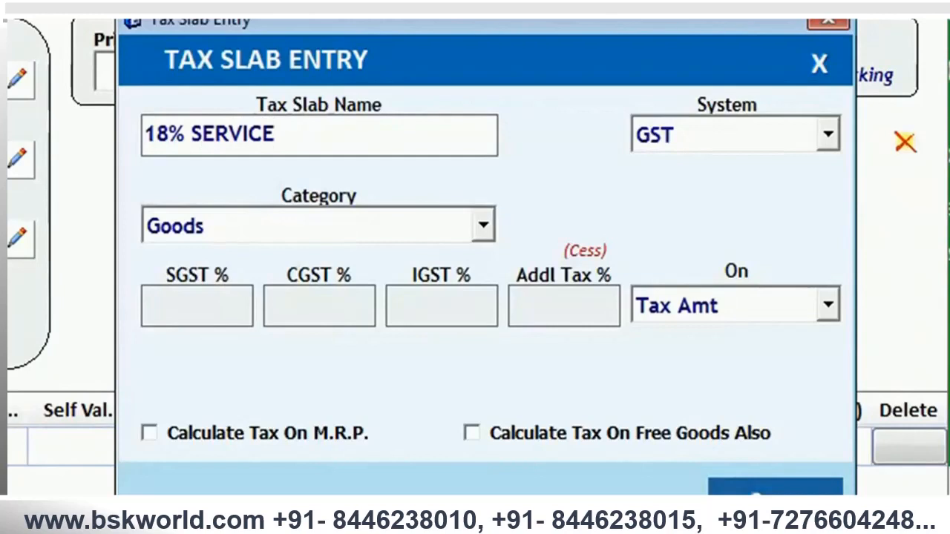
key("Return")
key("Return")
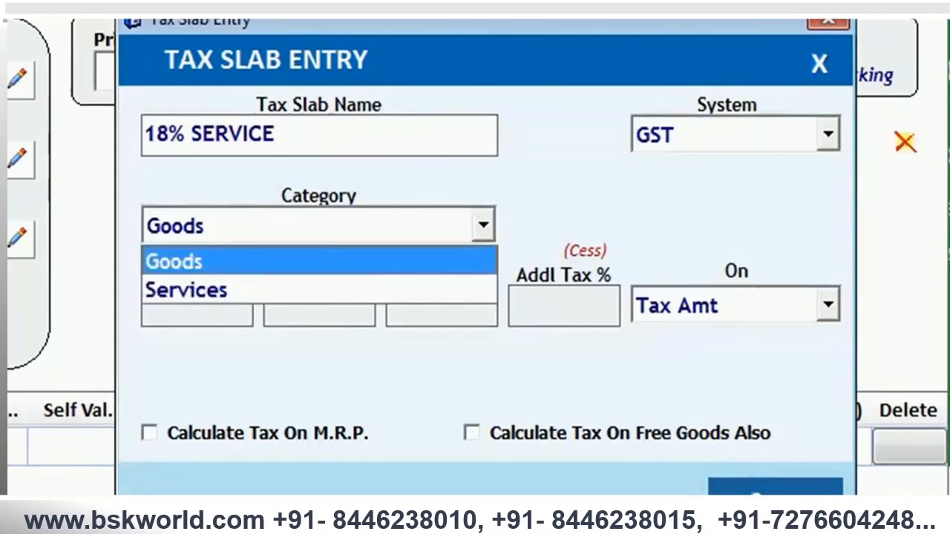
key("Down")
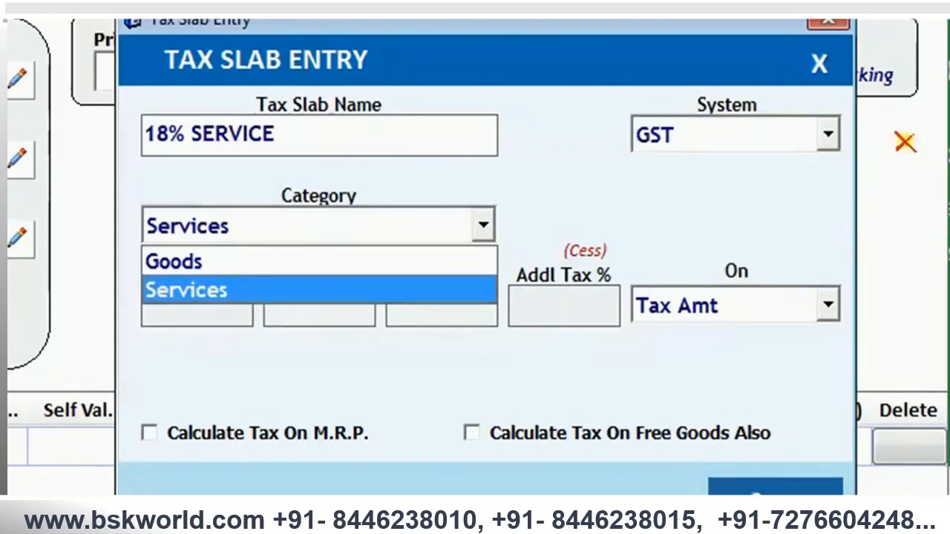
key("Return")
- Set the new slab's SGST and CGST to 9% each, leave the additional tax empty, and save the slab
type("9")
key("Return")
type("9")
key("Return")
key("Return")
key("Return")
key("Return")
key("Return")
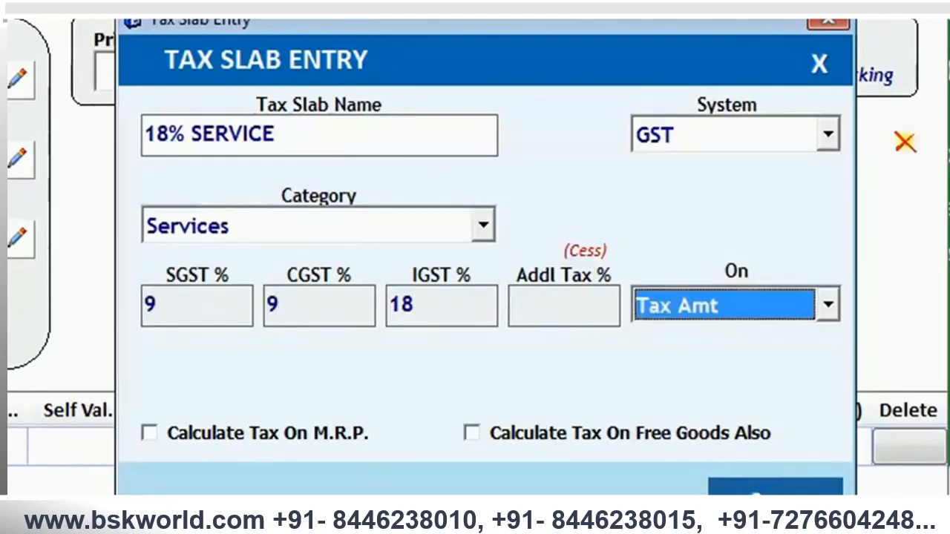
key("Return")
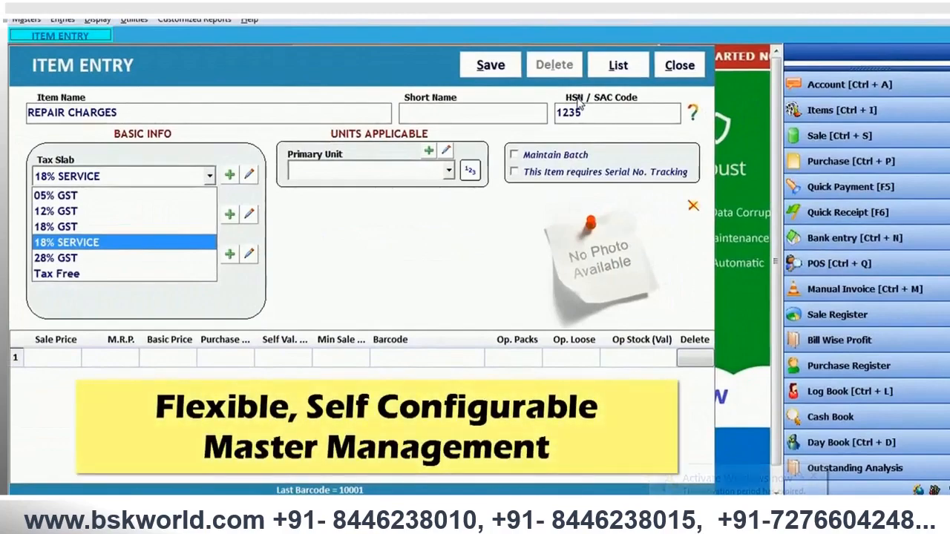
- Assign REPAIR CHARGES the 18% SERVICE tax slab, company GENERAL and group General
key("Return")
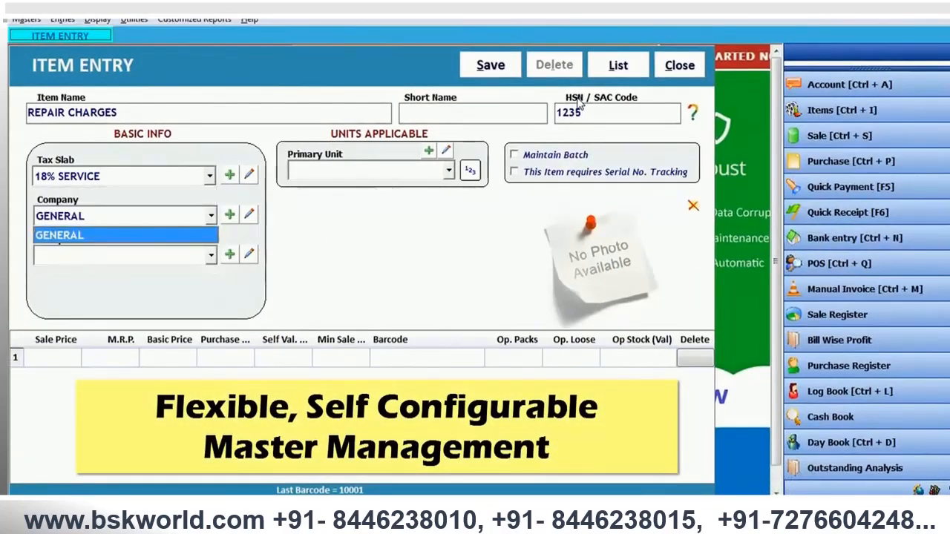
key("Return")
key("Return")
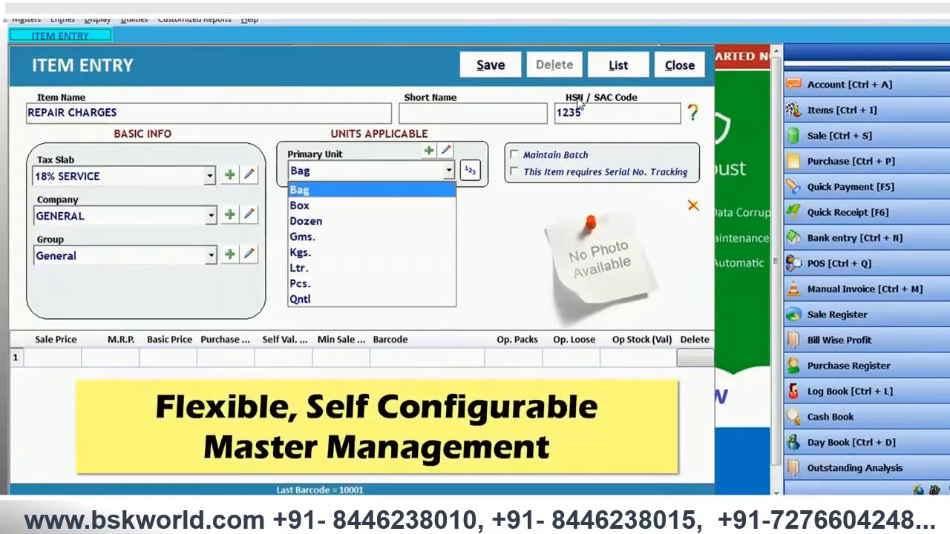
- Set the REPAIR CHARGES item's primary unit to Pcs. and save the item
type("p")
key("Return")
key("Return")
key("Return")
key("Return")
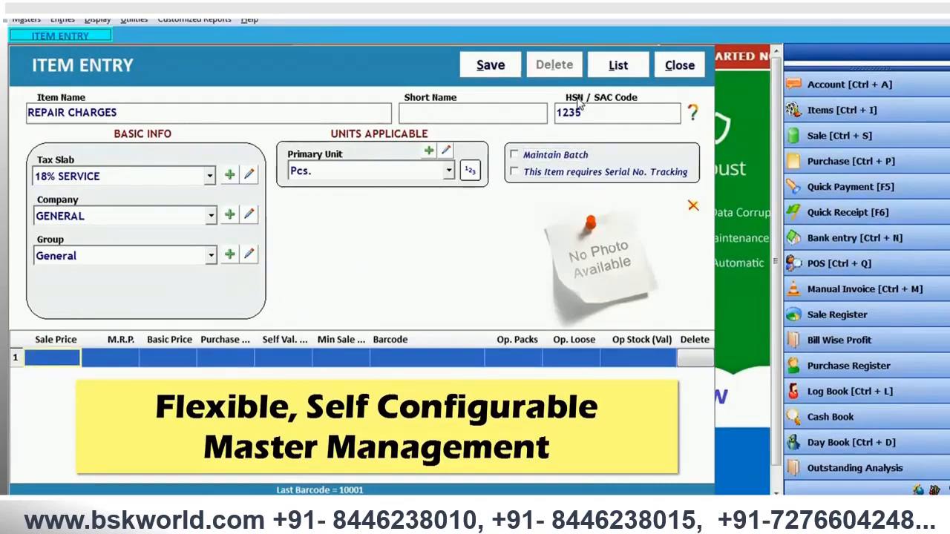
key("alt+s")
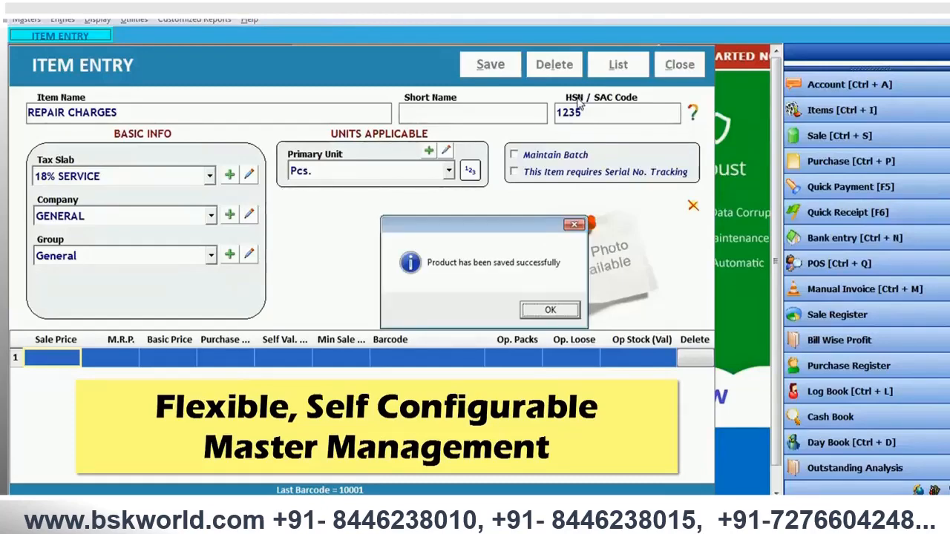
key("Return")
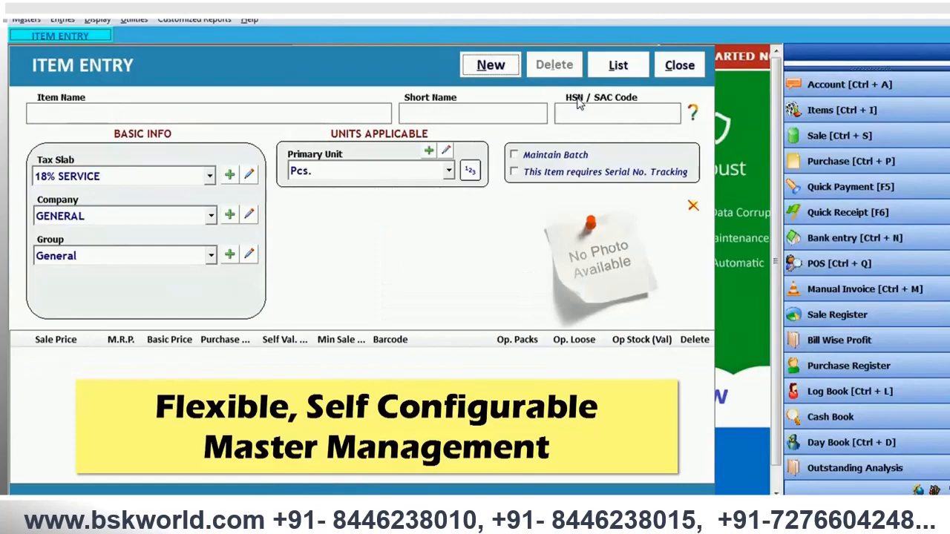
- Start a third item record named AMC CHARGES with HSN / SAC code 1235
key("alt+n")
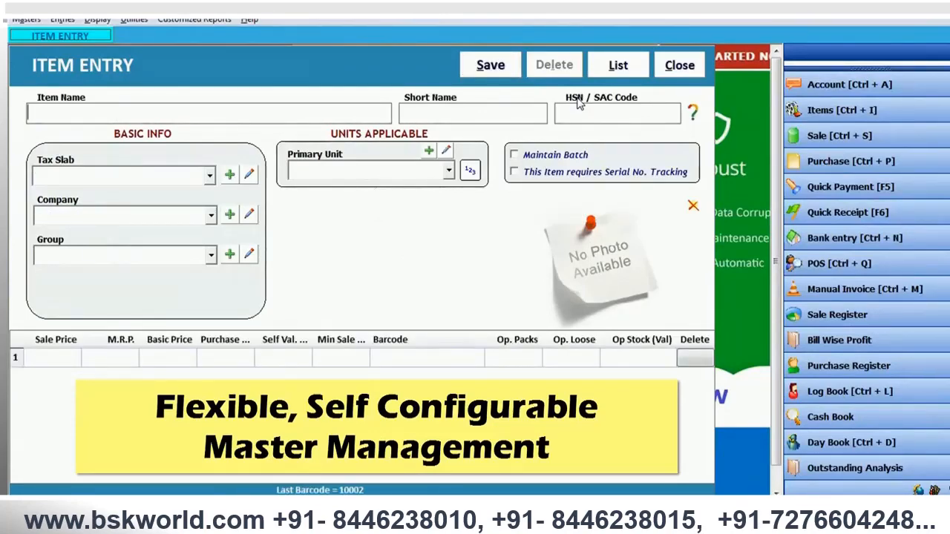
type("AMC CHARGES")
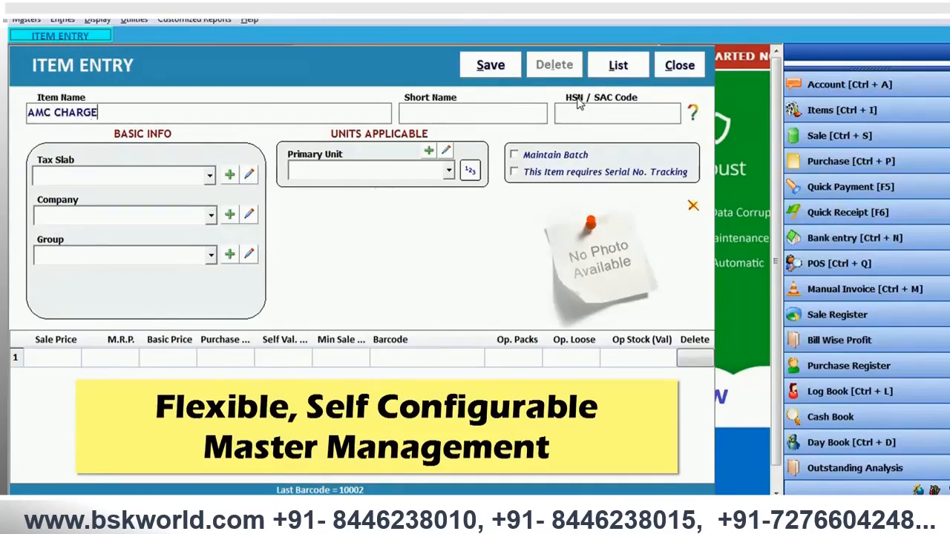
key("Tab")
type("1235")
key("Tab")
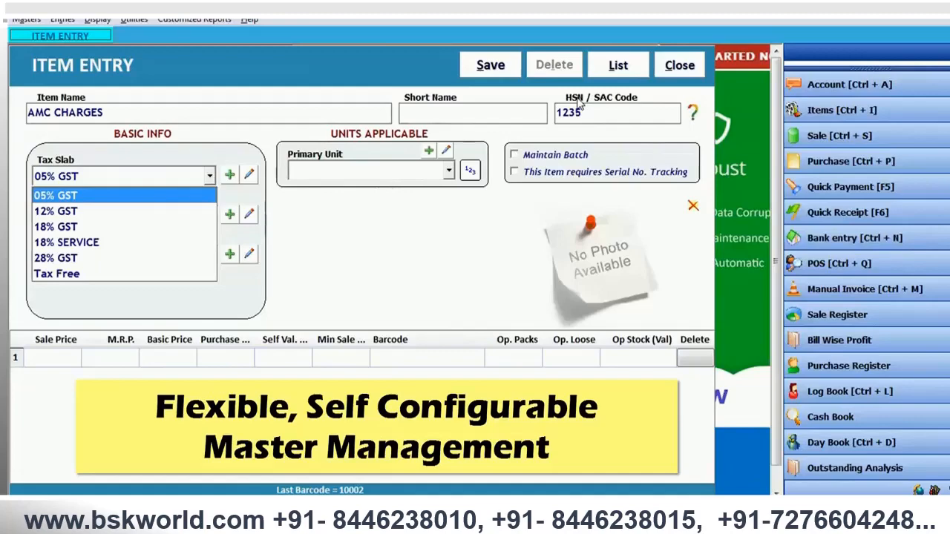
- Assign AMC CHARGES the 18% SERVICE tax slab, company GENERAL and group General
key("Down")
key("Down")
key("Down")
key("Tab")
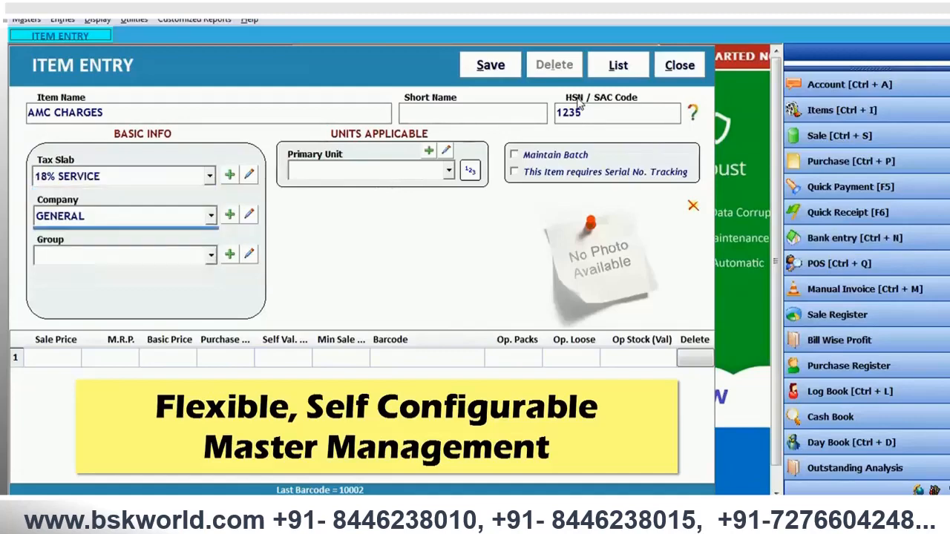
key("Tab")
- Set the AMC CHARGES item's primary unit to Pcs., save the item and close the item entry form
key("Tab")
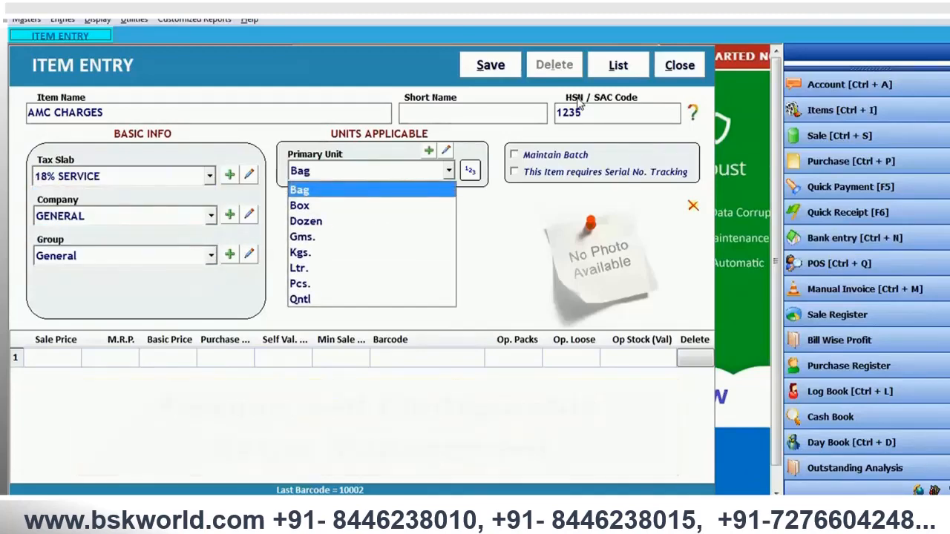
key("p")
key("Tab")
key("alt+s")
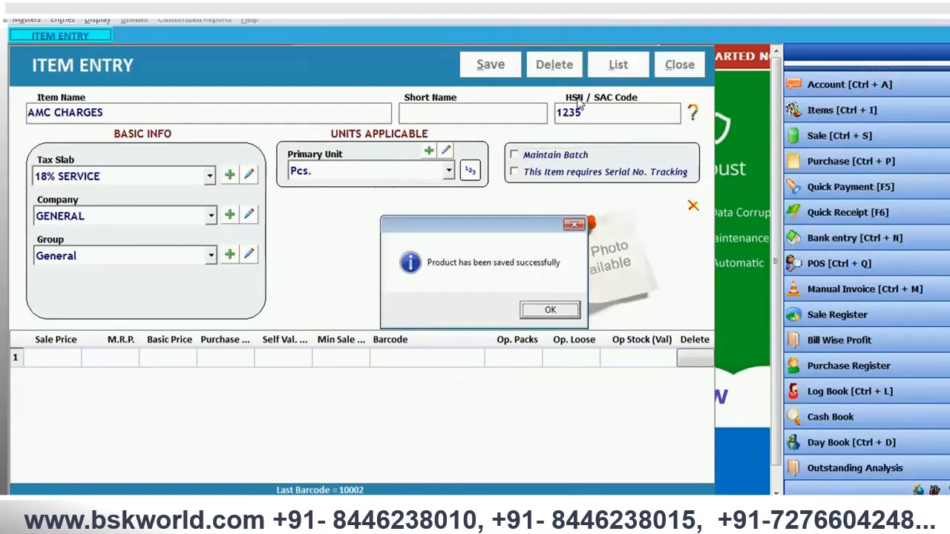
key("Return")
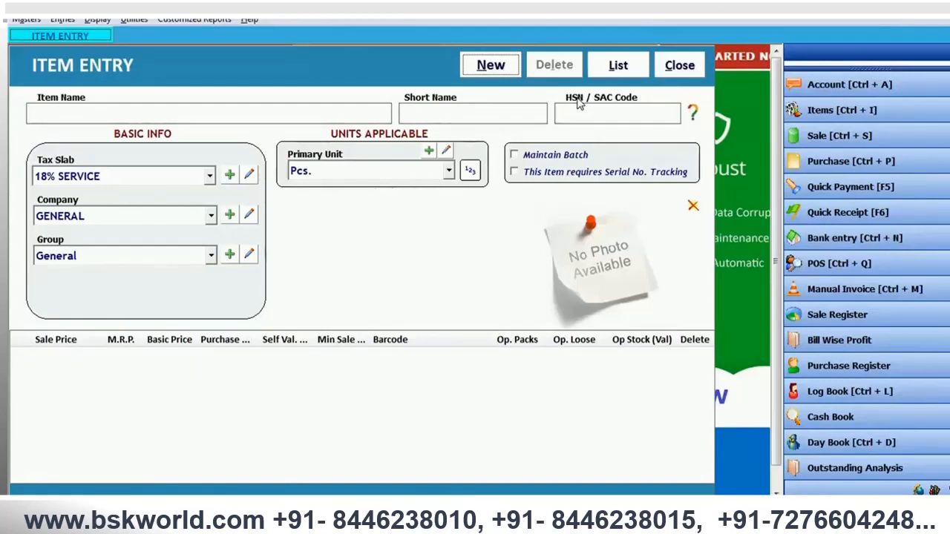
left_click(677, 66)
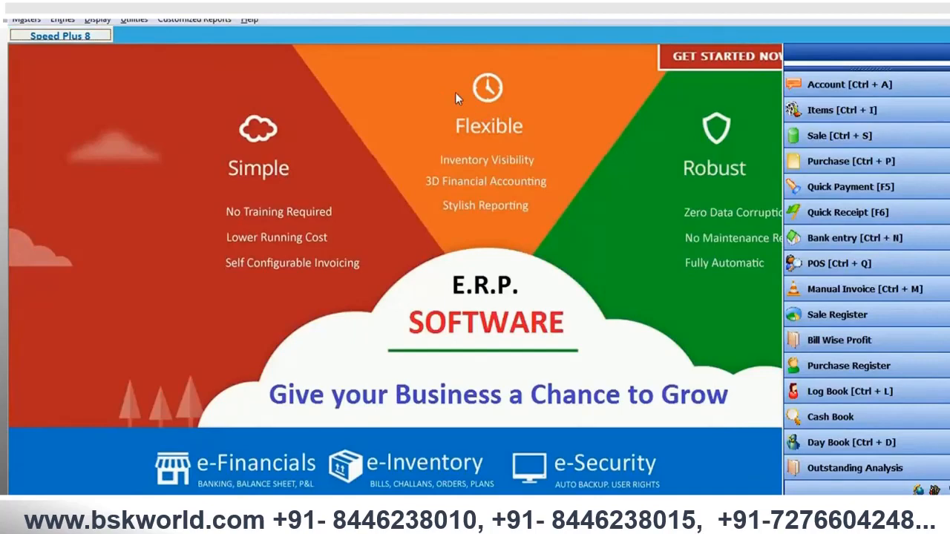
- Start a new sale bill dated 28-08-2017 with Credit terms
left_click(818, 143)
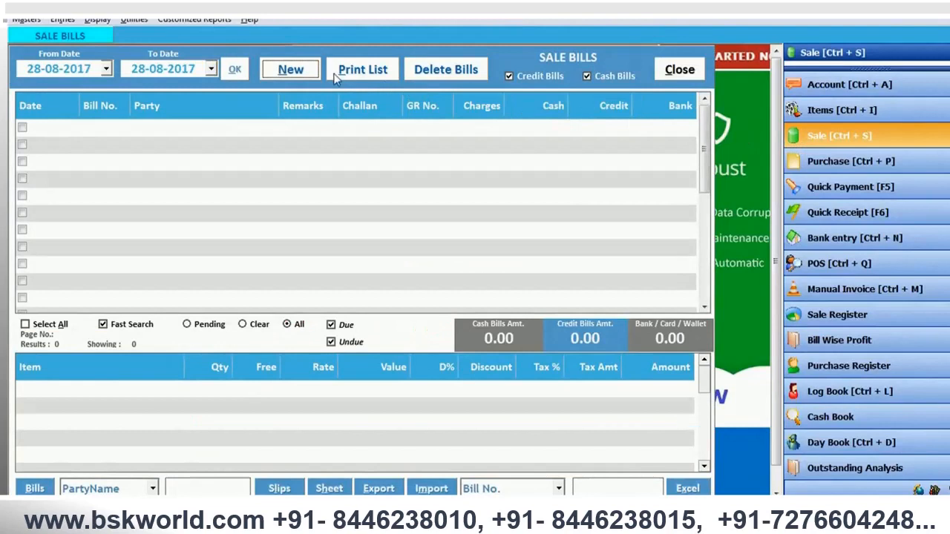
left_click(305, 69)
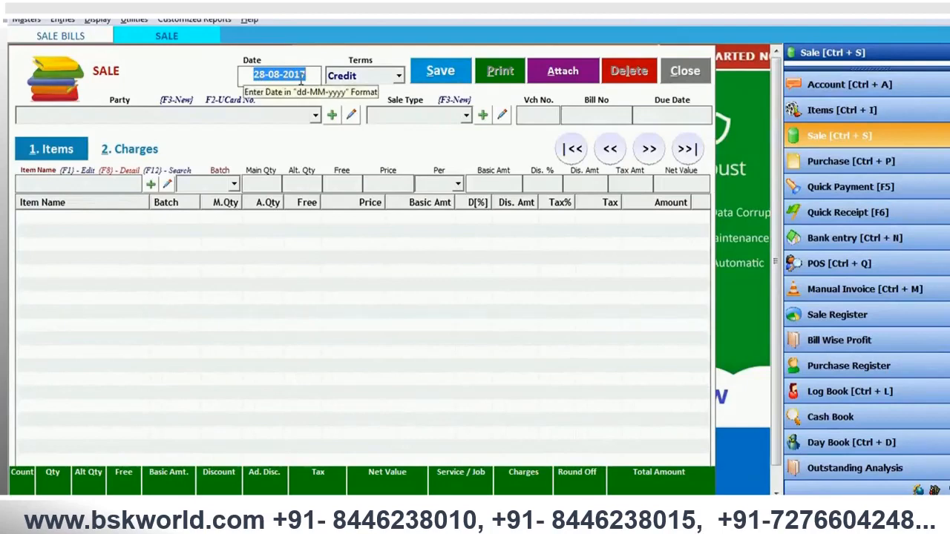
key("Return")
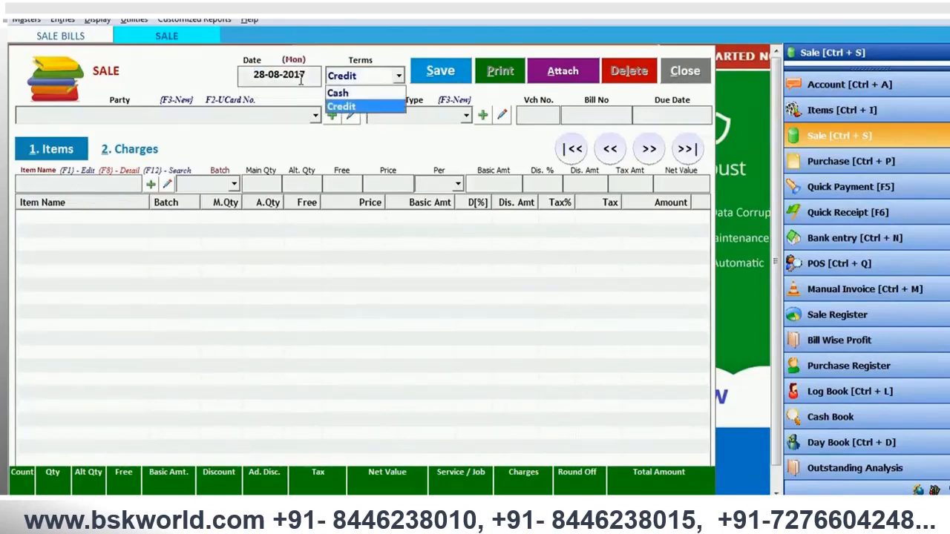
key("Up")
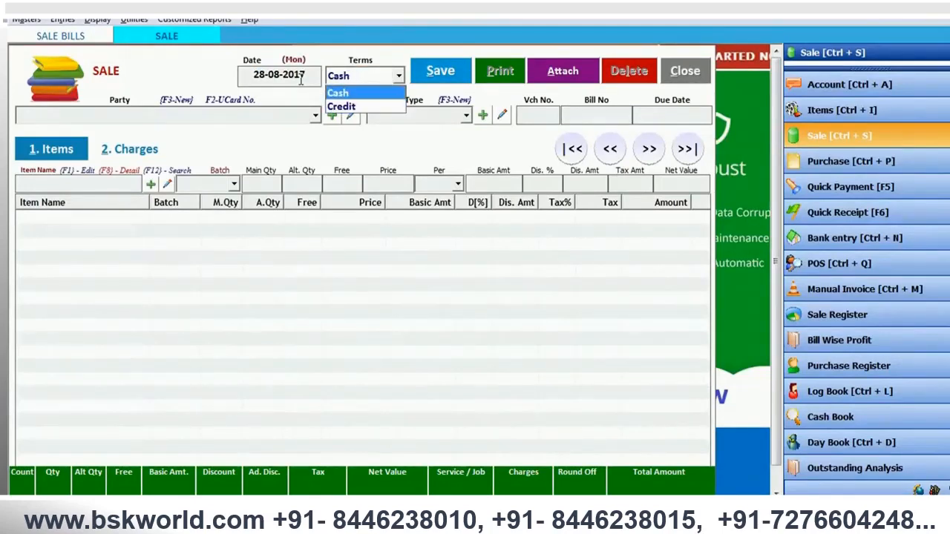
key("Down")
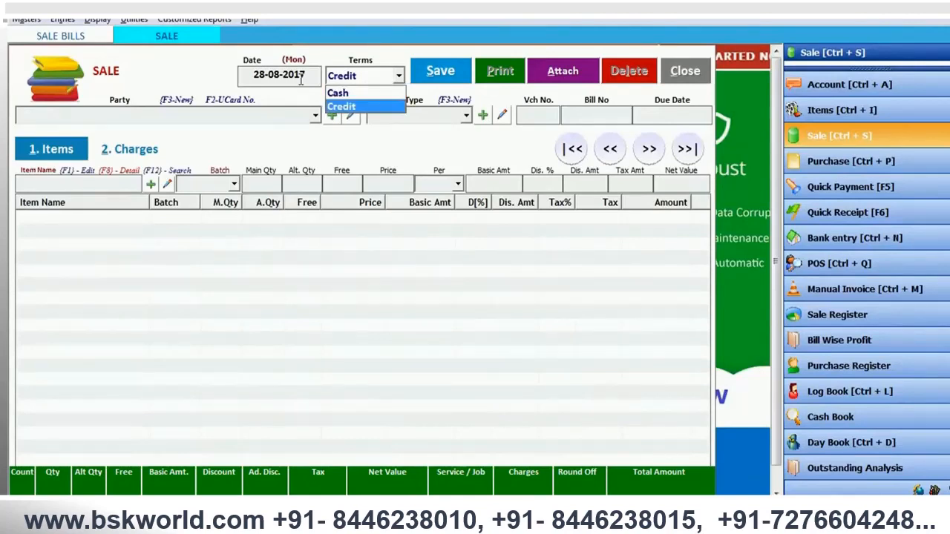
key("Return")
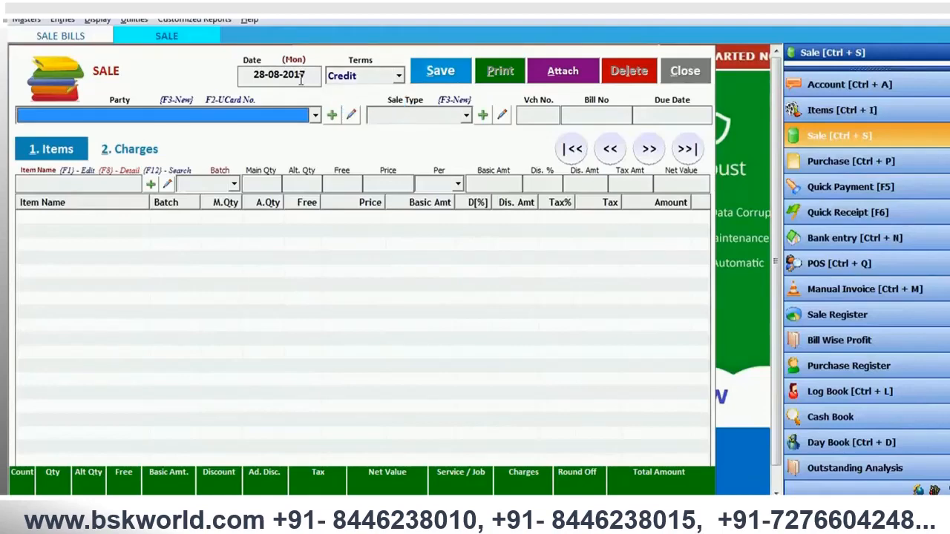
- Create a new party account from the sale bill, entering the customer's name as account and print name under the CUSTOMERS group
key("F3")
type("ViKAS GUPTA")
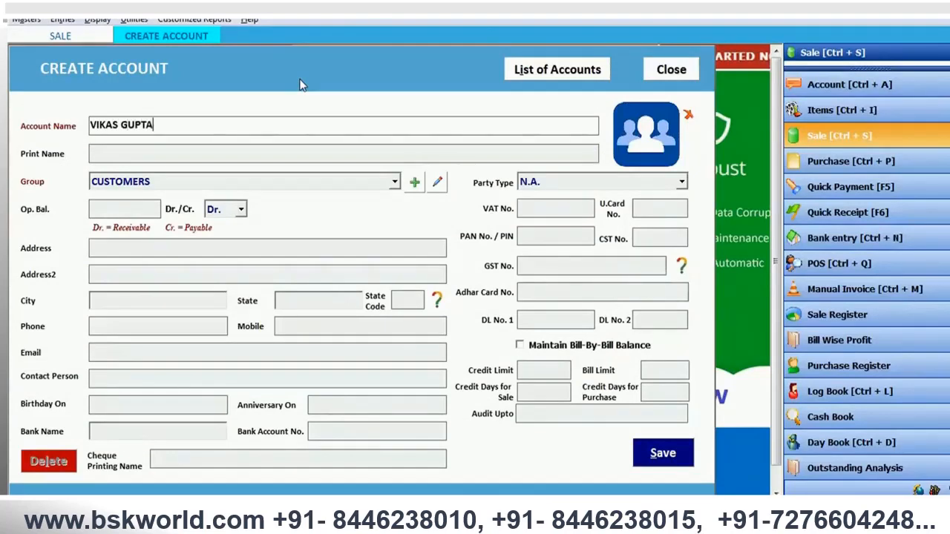
type(" & CO.")
key("Return")
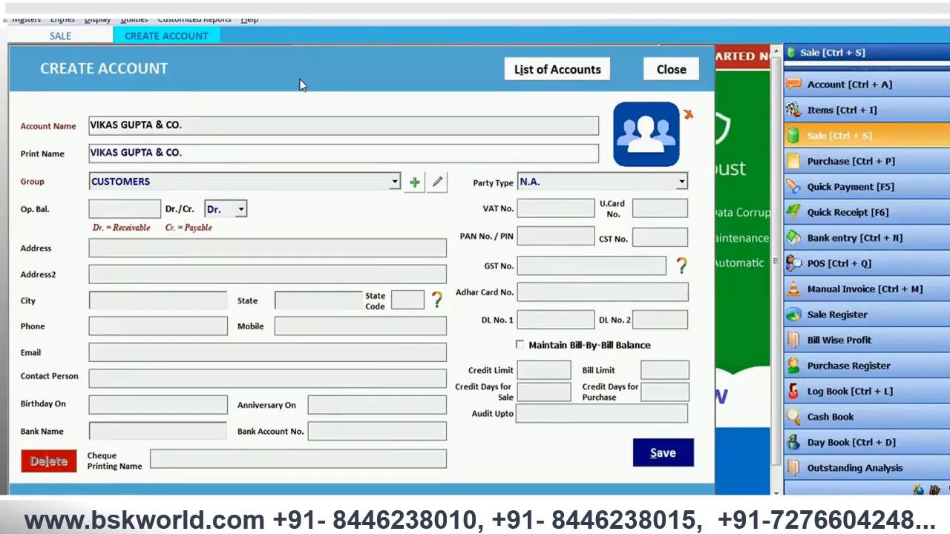
key("Return")
- Set the new account's city and state to DELHI with state code 07, leaving the opening balance, address lines and phone empty
key("Return")
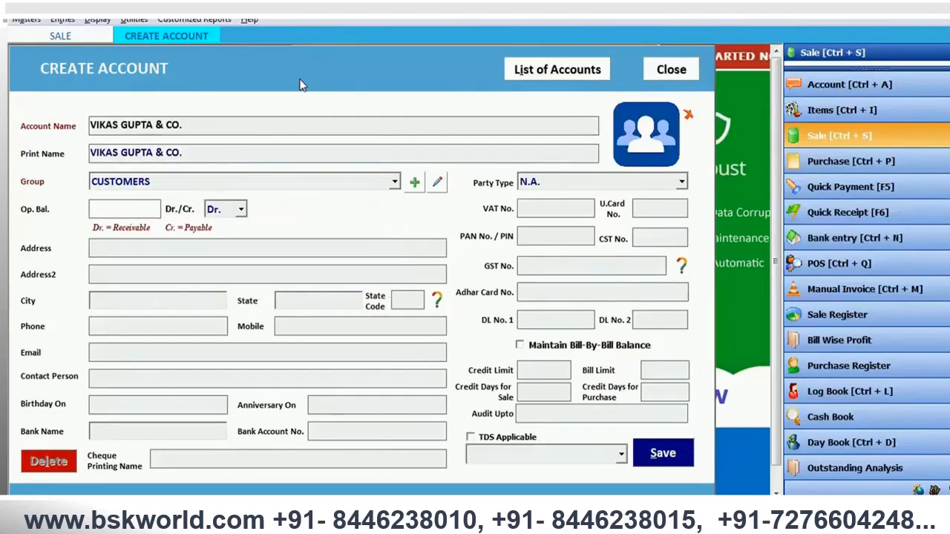
key("Return")
key("Return")
key("Return")
key("Return")
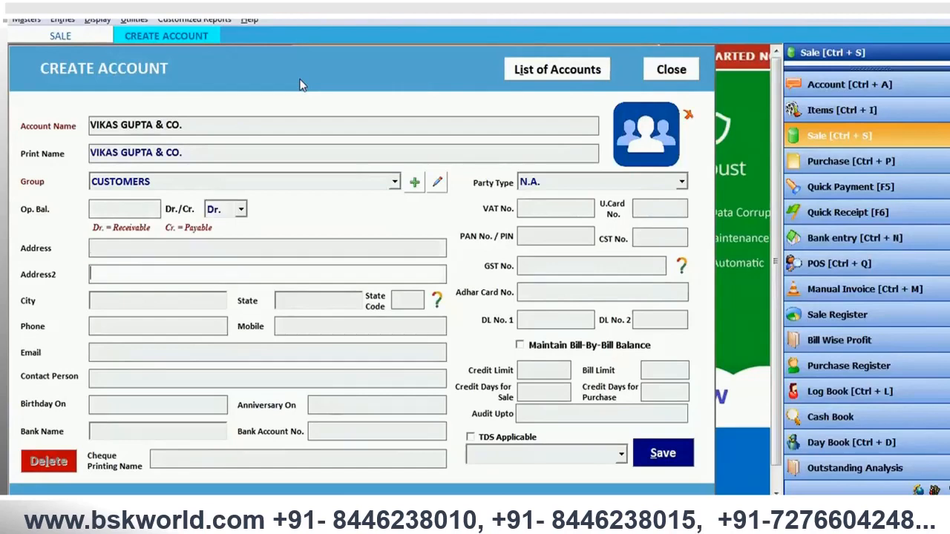
type("DELHI")
key("Return")
type("DELHI")
key("Return")
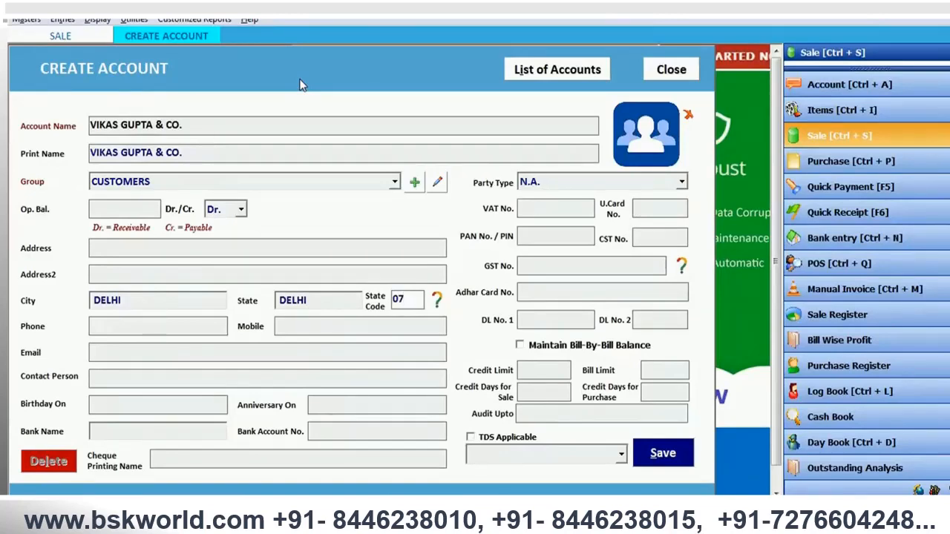
double_click(407, 297)
key("Return")
key("Return")
- Enter the customer's mobile number and leave the email, contact, date and bank details empty
type("987654231")
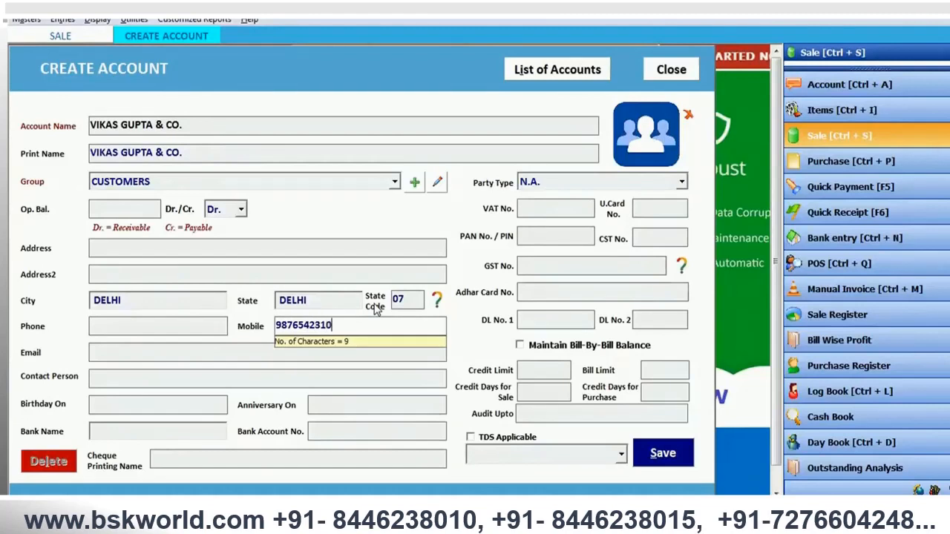
type("0")
key("Return")
key("Return")
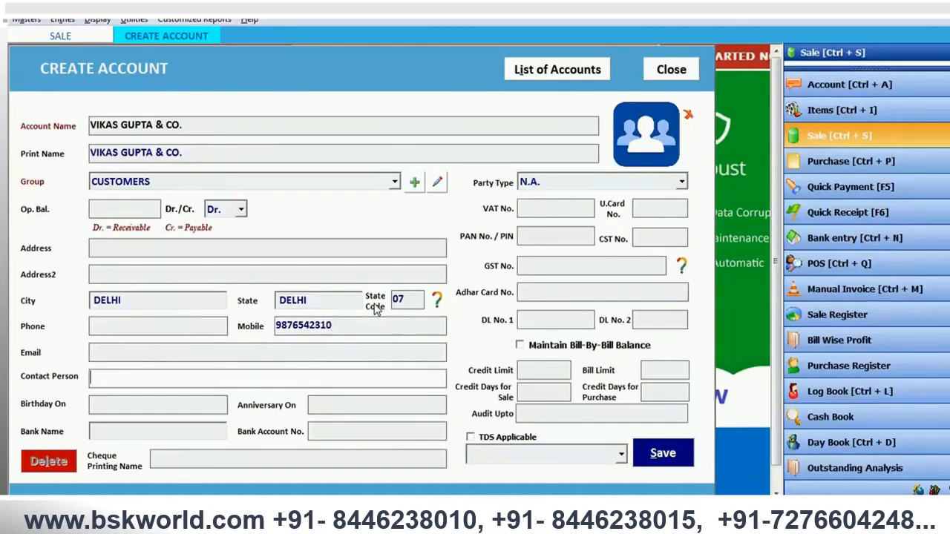
key("Return")
key("Return")
key("Return")
key("Return")
key("Return")
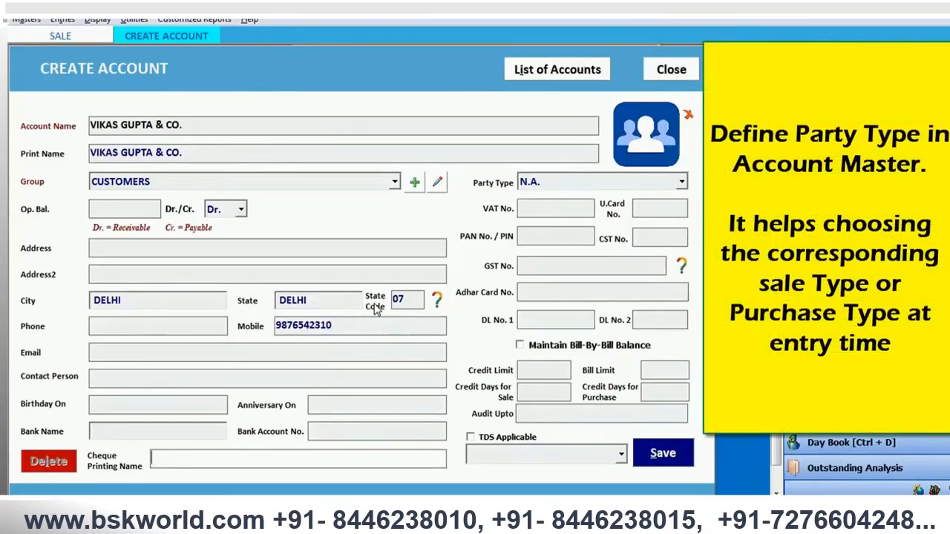
- Set the account's party type to Within State Consumer, leave the tax and licence numbers empty, and save the account
key("Return")
key("alt+Down")
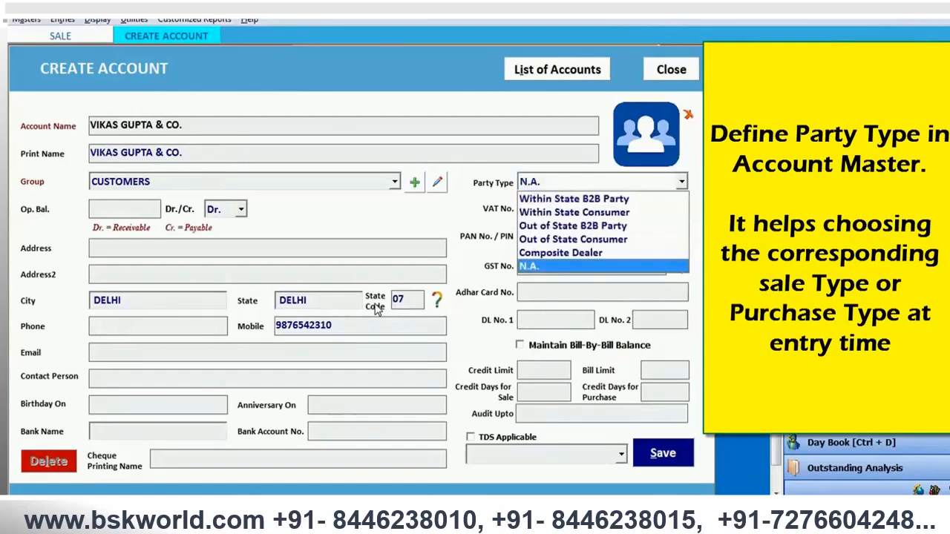
left_click(583, 214)
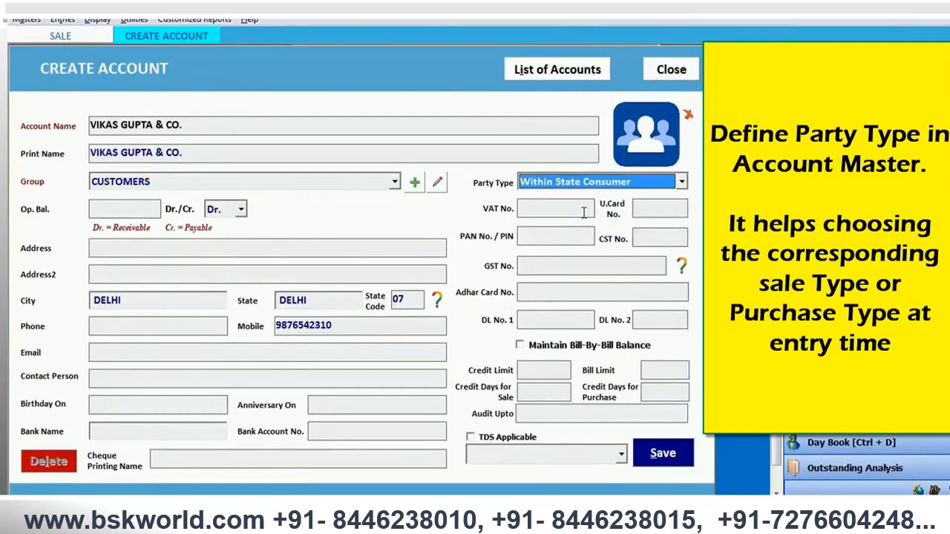
key("Return")
key("Return")
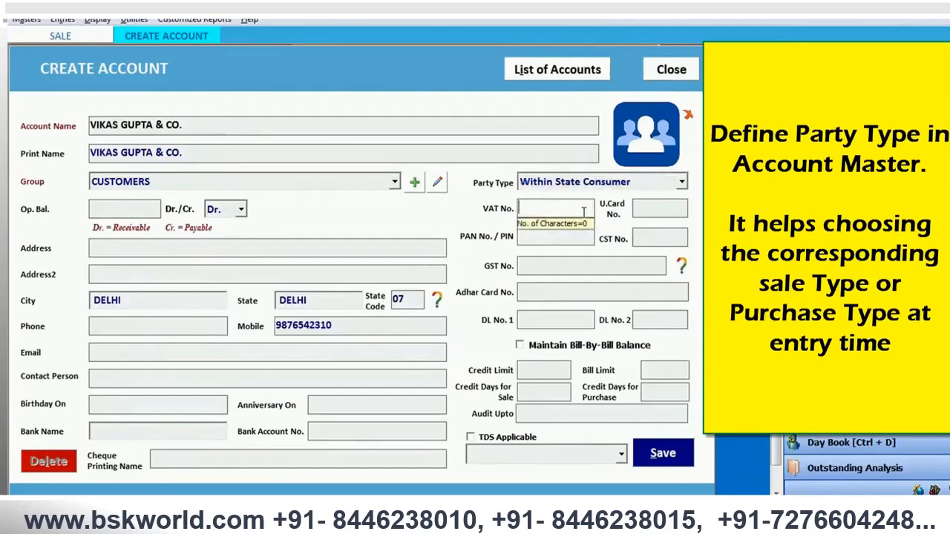
key("Return")
key("Return")
key("Return")
key("Return")
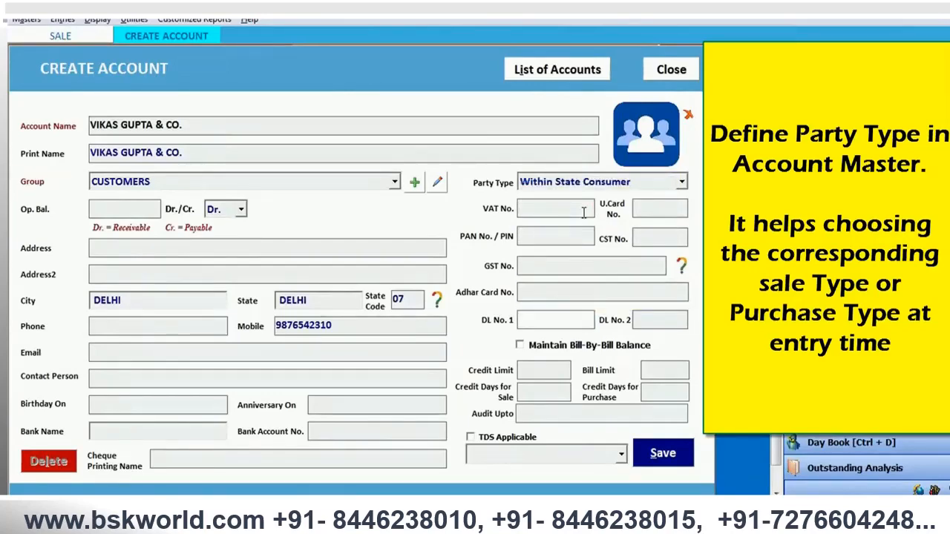
key("Return")
key("Return")
key("Return")
key("Return")
key("Return")
key("Return")
key("Return")
key("Return")
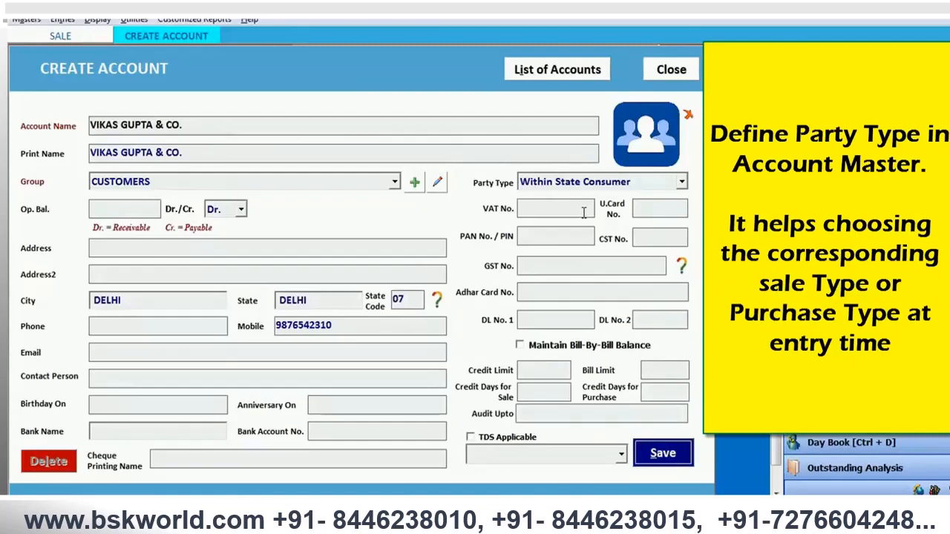
key("Return")
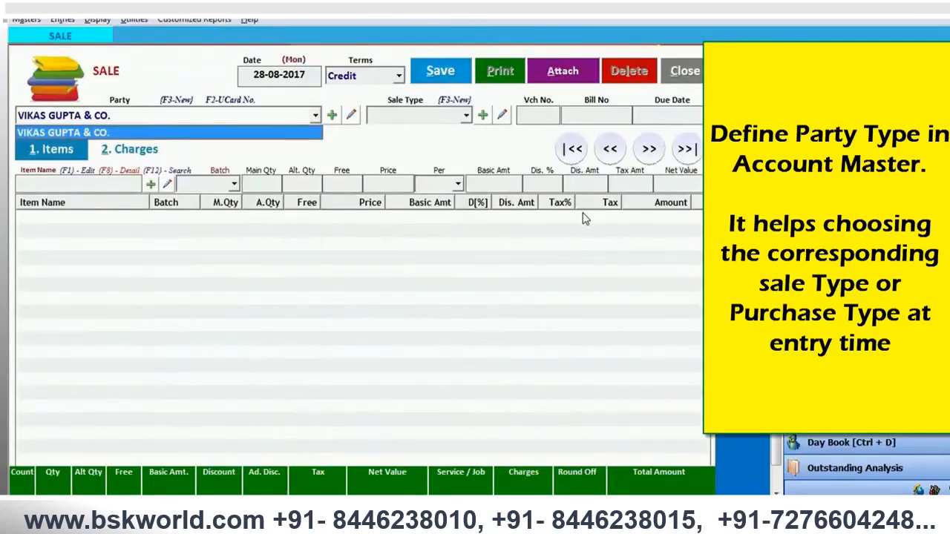
- Bill the new customer under Local Retail Sales with voucher number 1 and bill number 1, leaving the due date empty
key("Return")
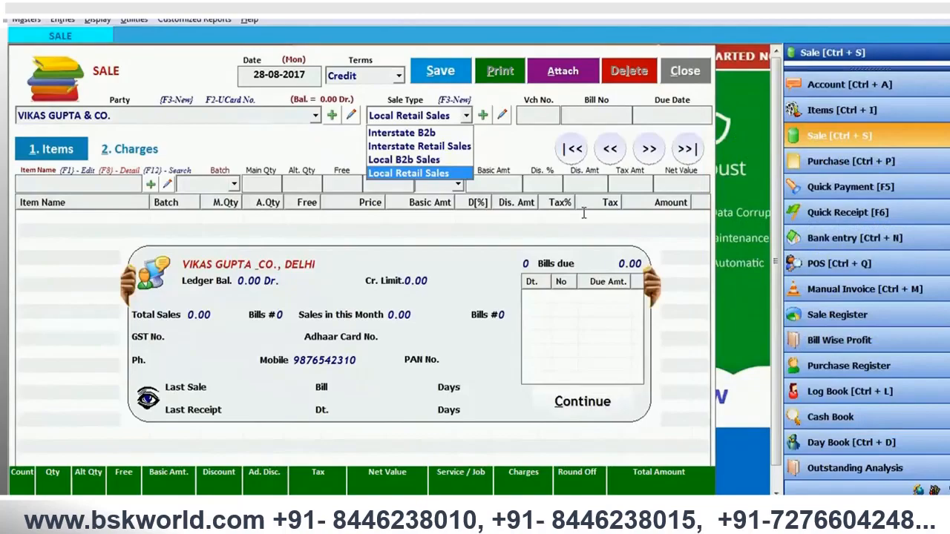
key("Return")
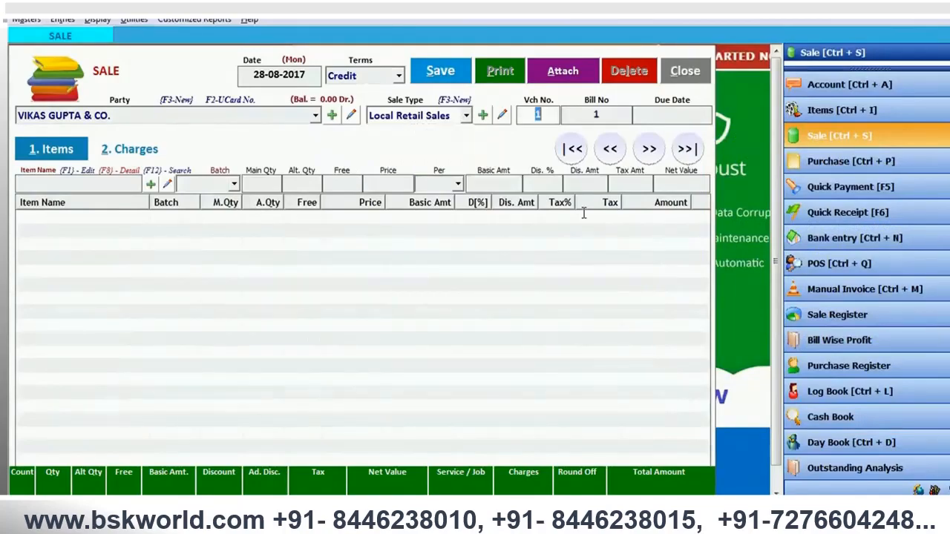
key("Return")
key("Return")
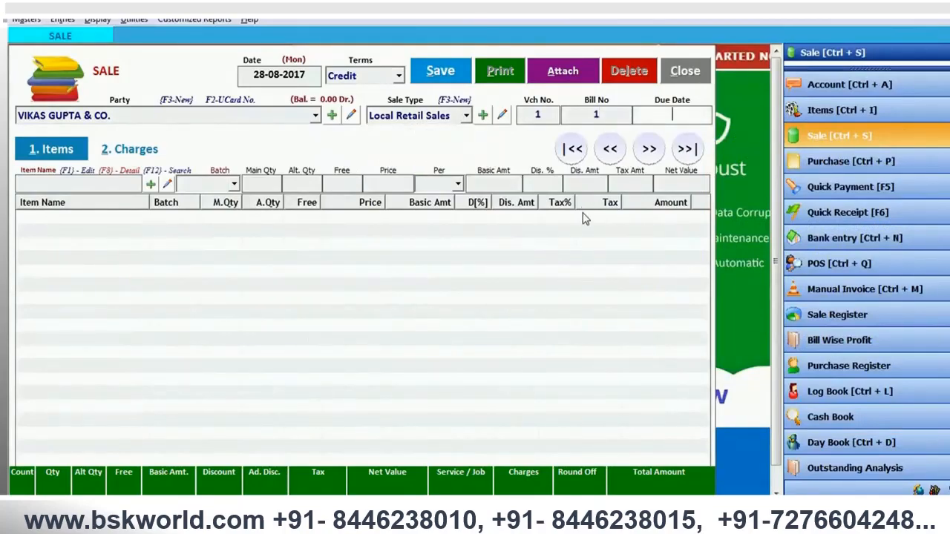
key("Return")
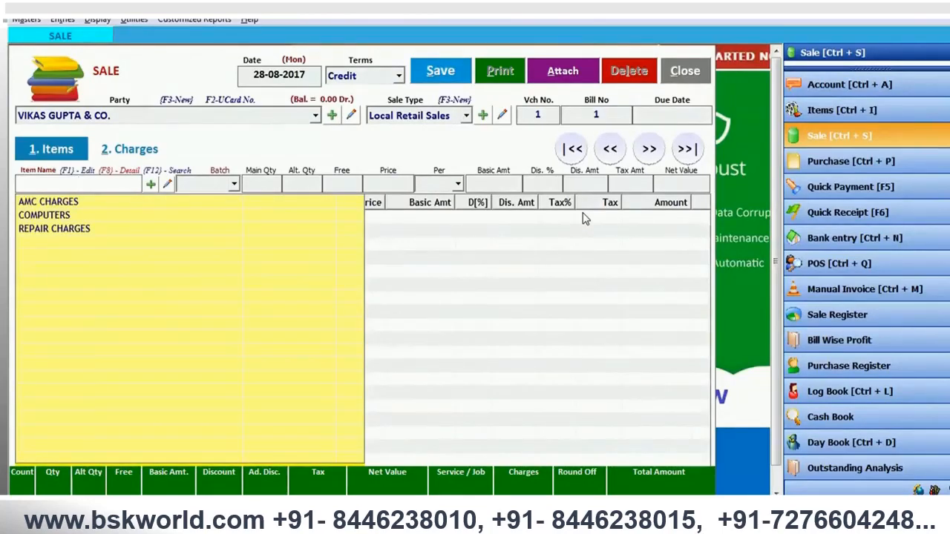
- Select the COMPUTERS item for the sale bill with batch N.A. and a quantity of 1
key("Down")
key("Down")
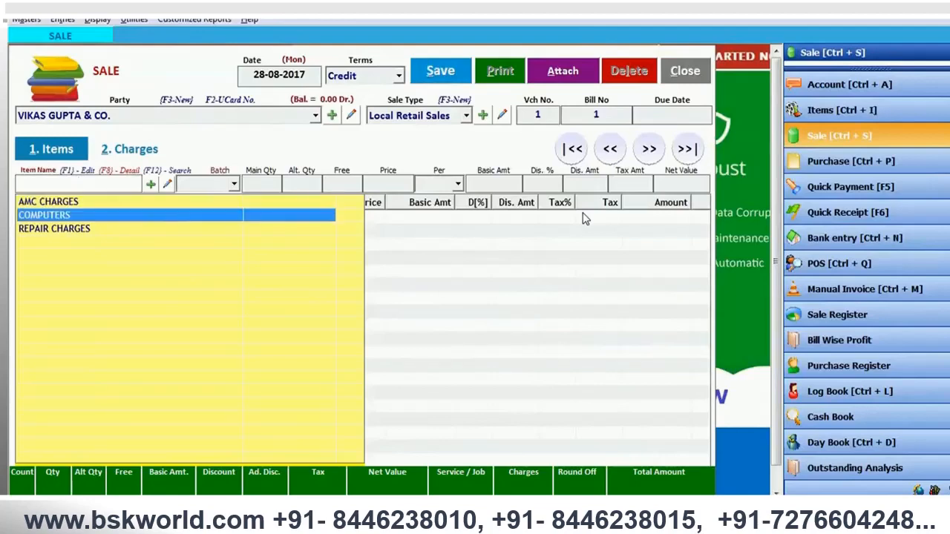
key("Return")
key("Return")
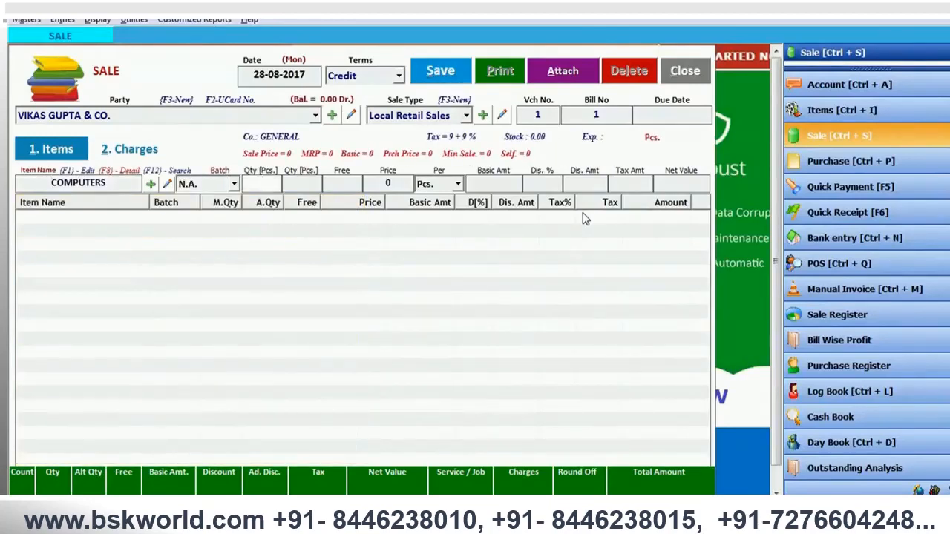
type("1")
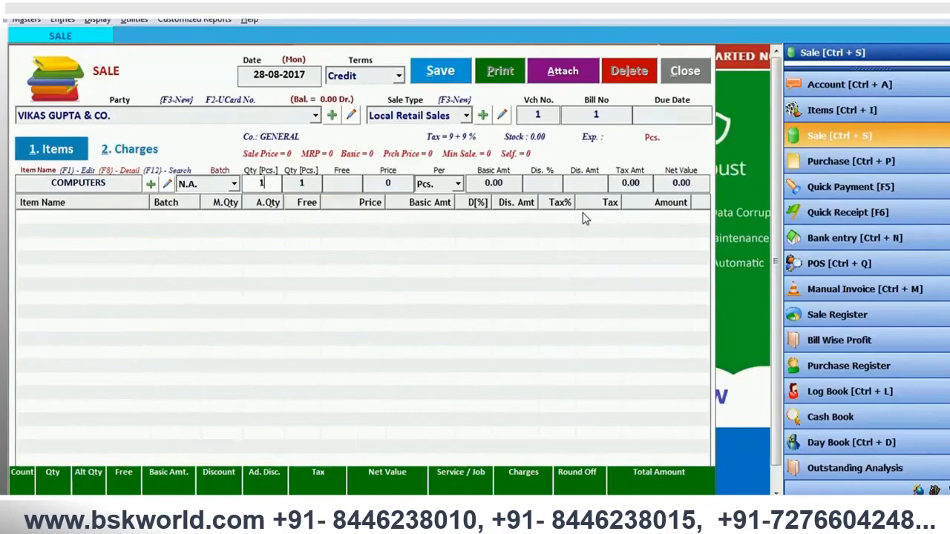
key("Return")
- Set the COMPUTERS net price to 20000 inclusive of tax and add the item line to the bill
key("Return")
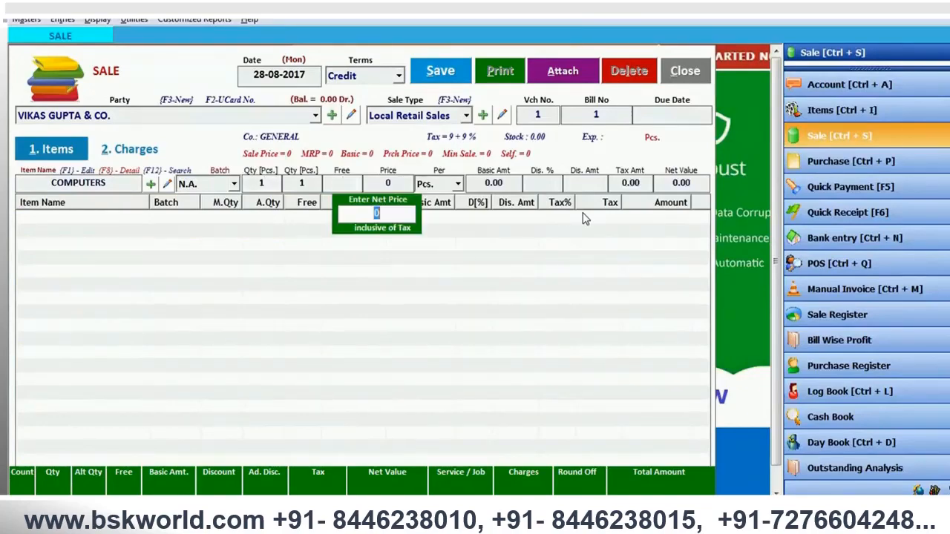
type("20000")
key("Return")
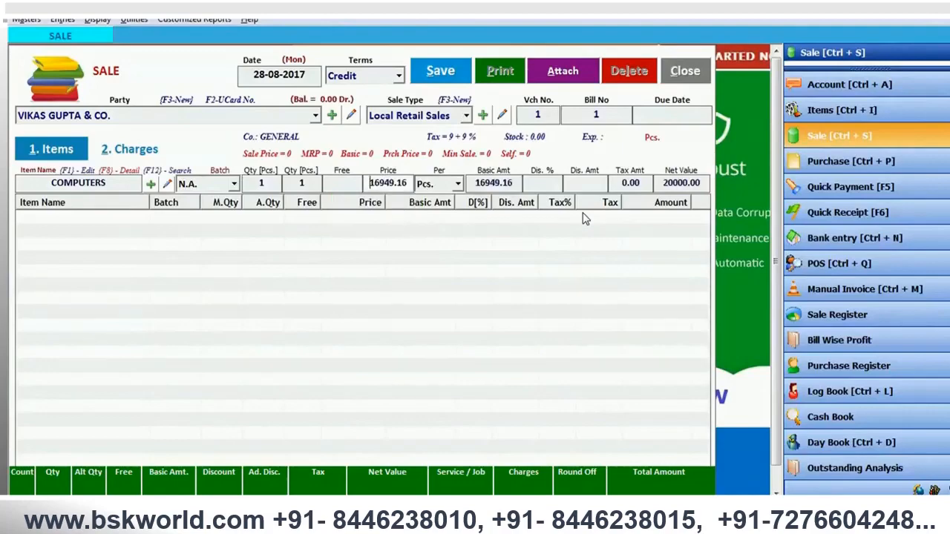
key("Return")
key("Return")
key("Return")
key("Return")
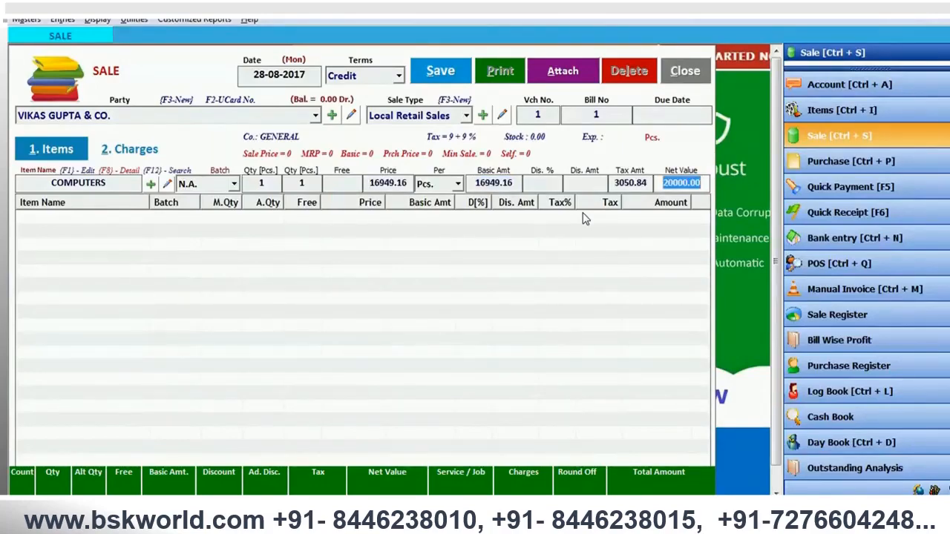
key("Return")
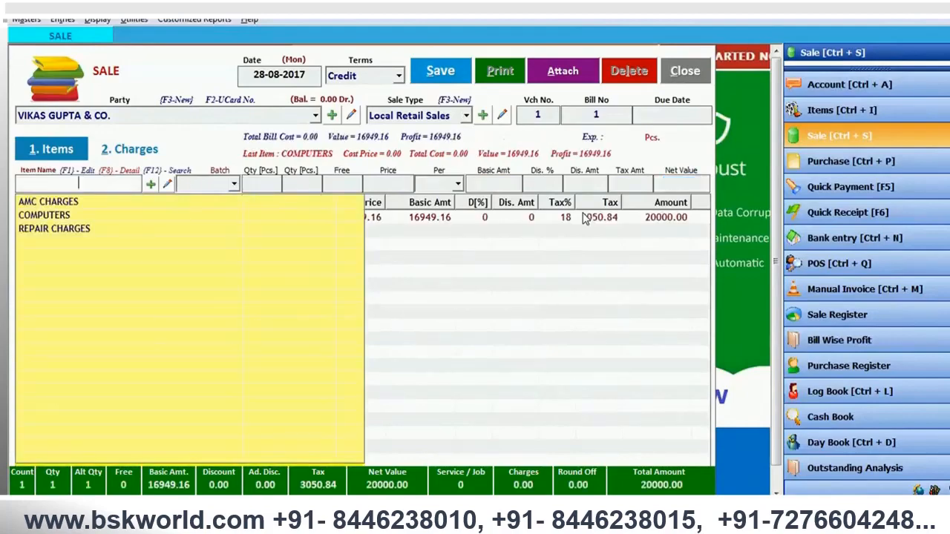
key("Escape")
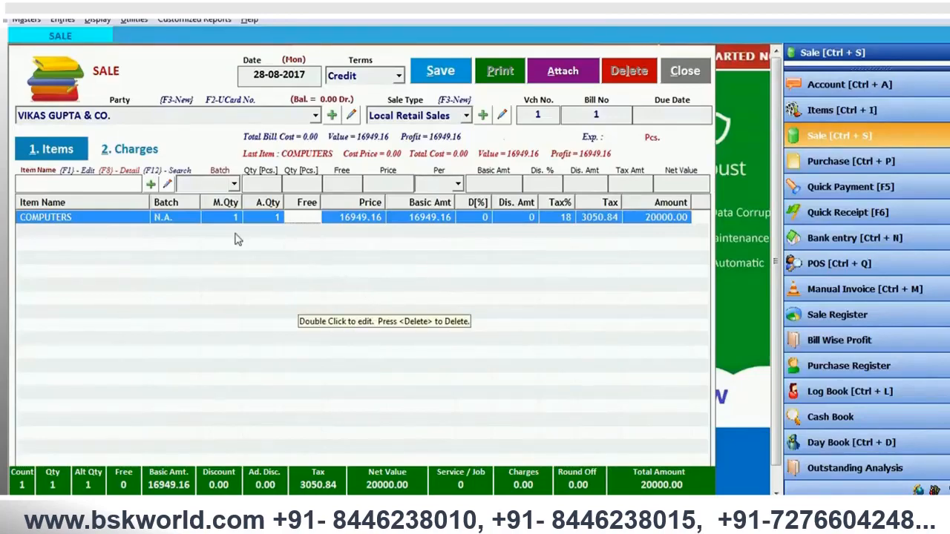
- Look through the available charges for the sale bill and start a new other charges head
left_click(119, 149)
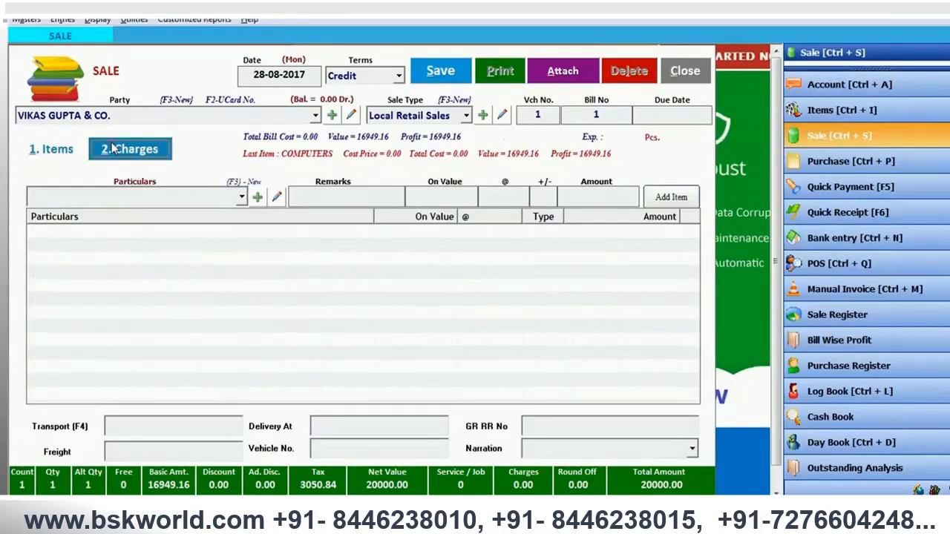
left_click(190, 196)
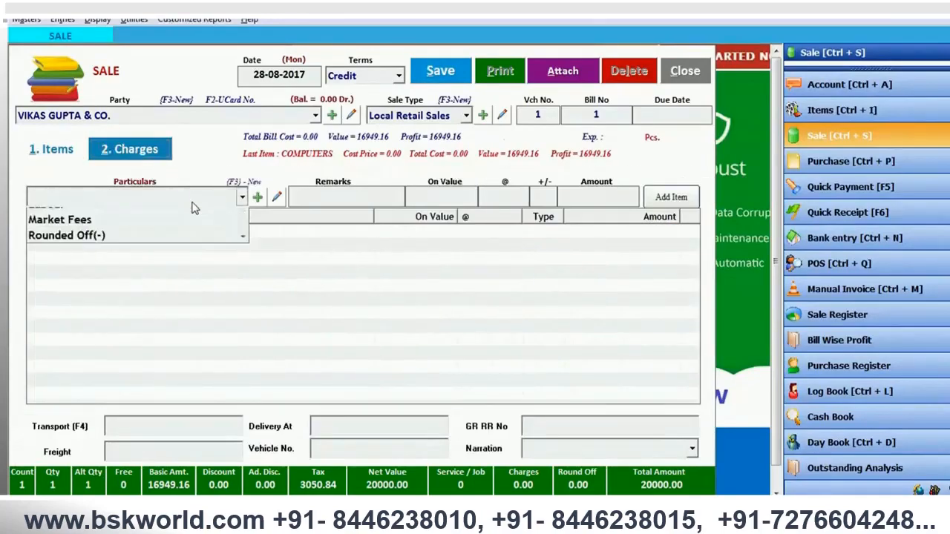
scroll(192, 207, "down", 1)
scroll(192, 207, "down", 1)
scroll(192, 207, "up", 2)
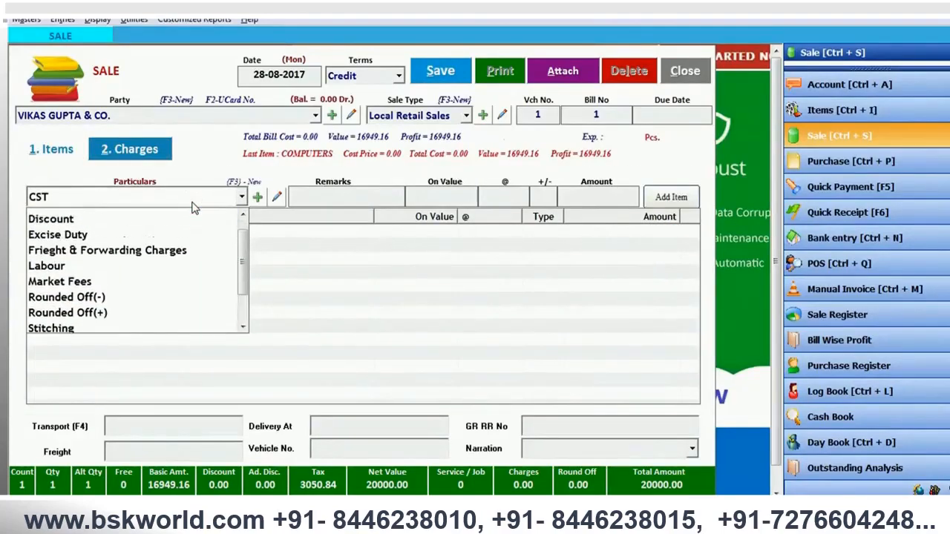
left_click(263, 199)
left_click(263, 198)
left_click(260, 197)
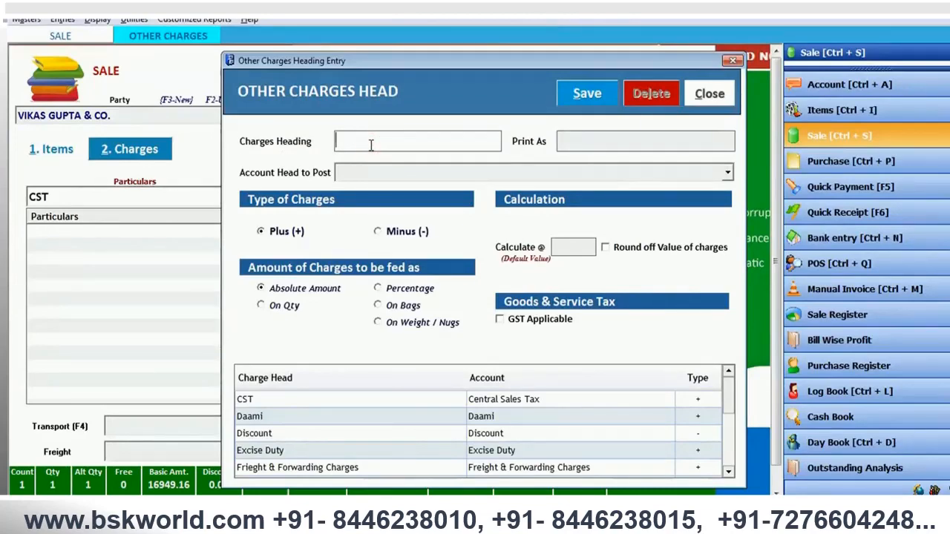
- Enter INSTALLATION CHARGES as both the charges heading and its print name
type("INSTALLATION CHARGES")
key("Tab")
type("INSTALLAT")
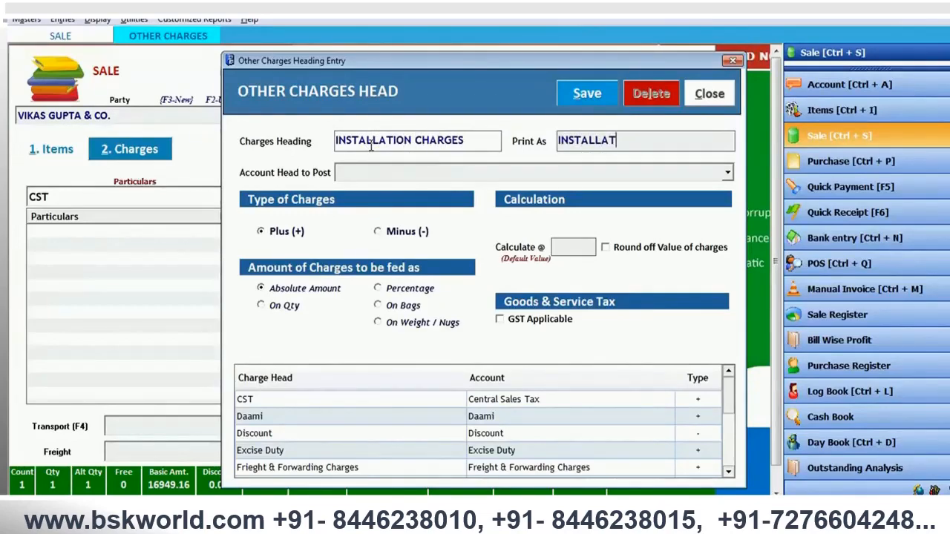
type("ION CHARGES")
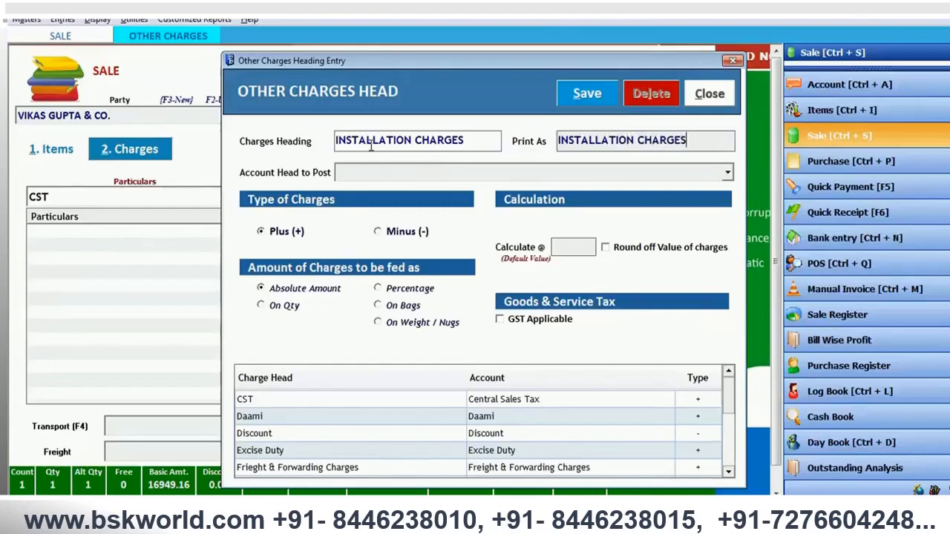
- Create a new account to post the charge to, with INSTALLATION CHARGES as its account name and print name
key("Tab")
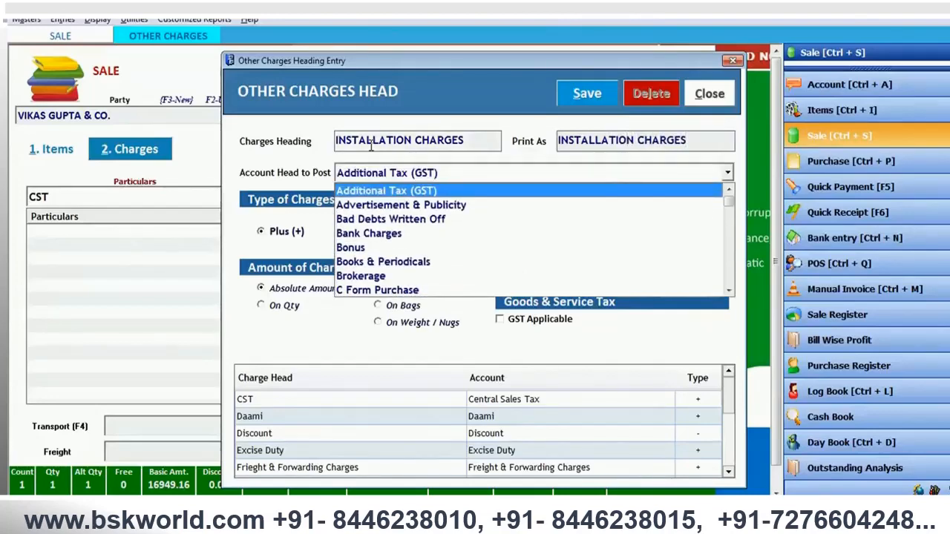
key("F3")
type("INSTAL")
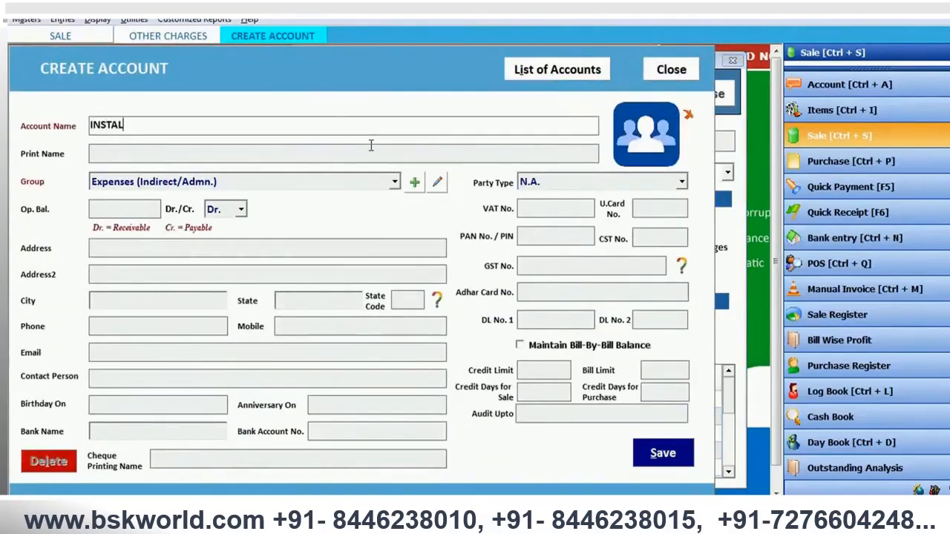
type("LATION CHARGES")
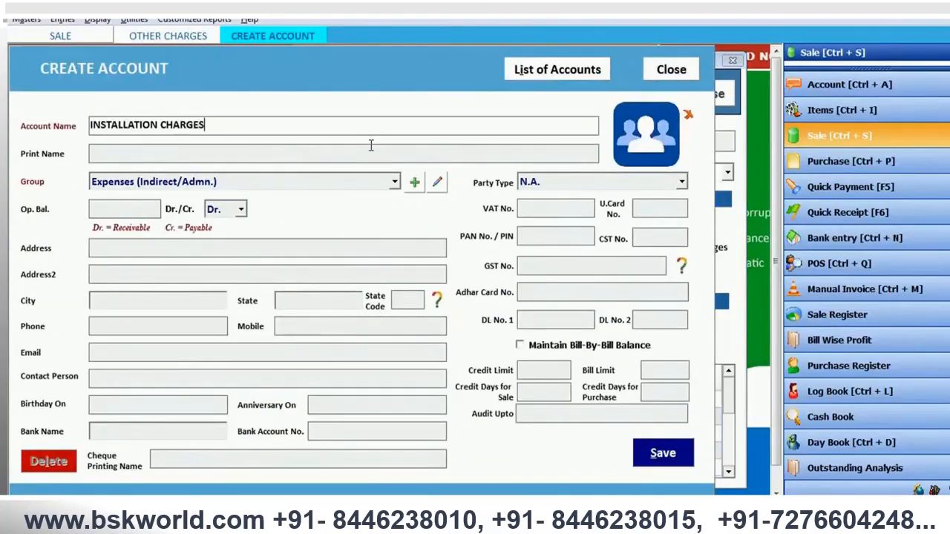
key("Return")
key("Return")
key("Return")
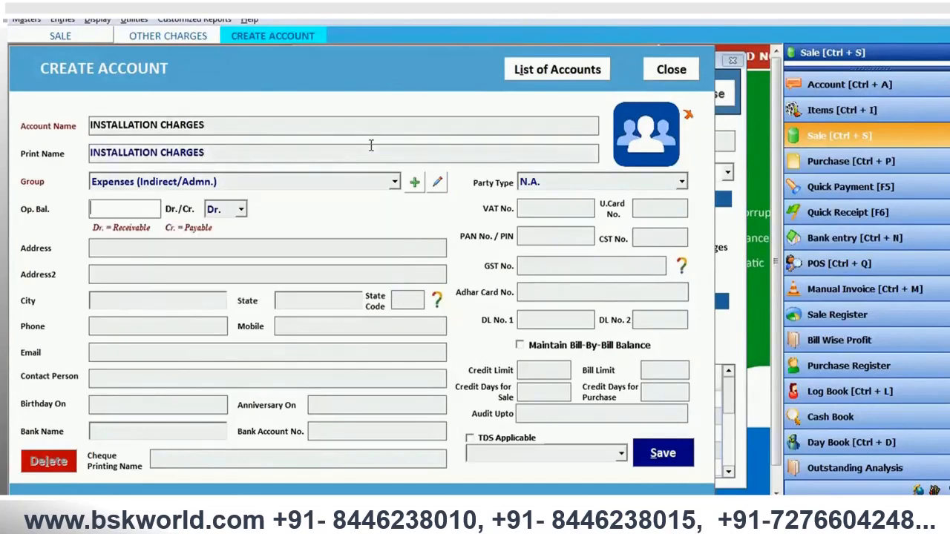
- Assign the INSTALLATION CHARGES account to the Income (Indirect) group and save it
key("shift+Tab")
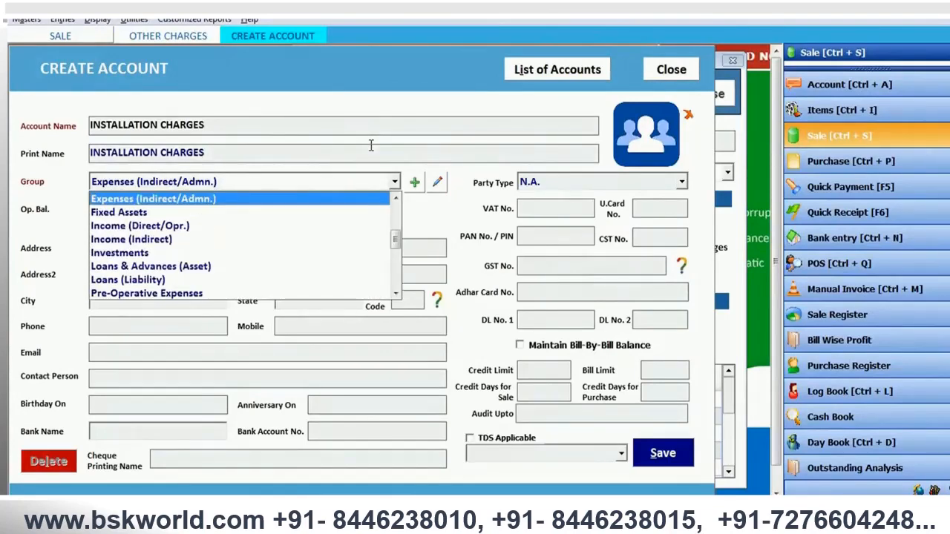
key("Down")
key("Down")
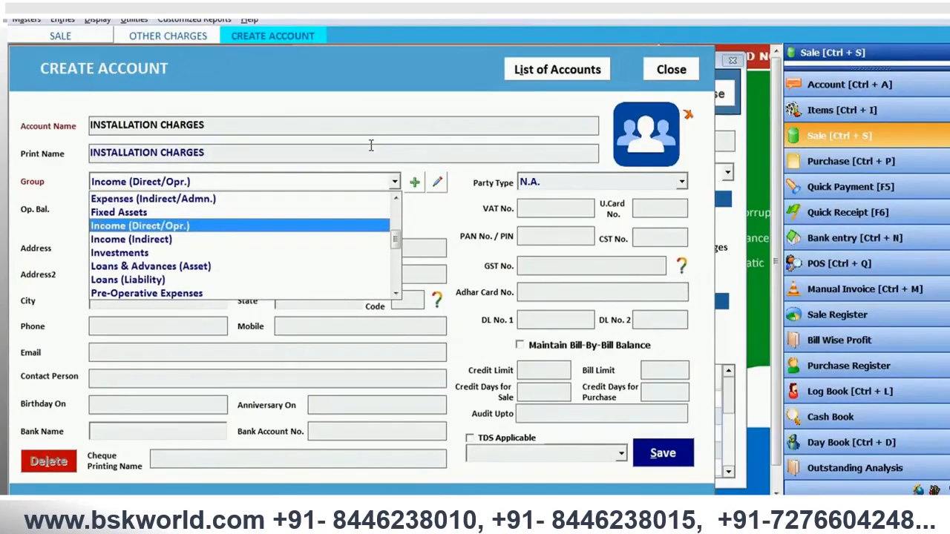
key("Down")
key("Return")
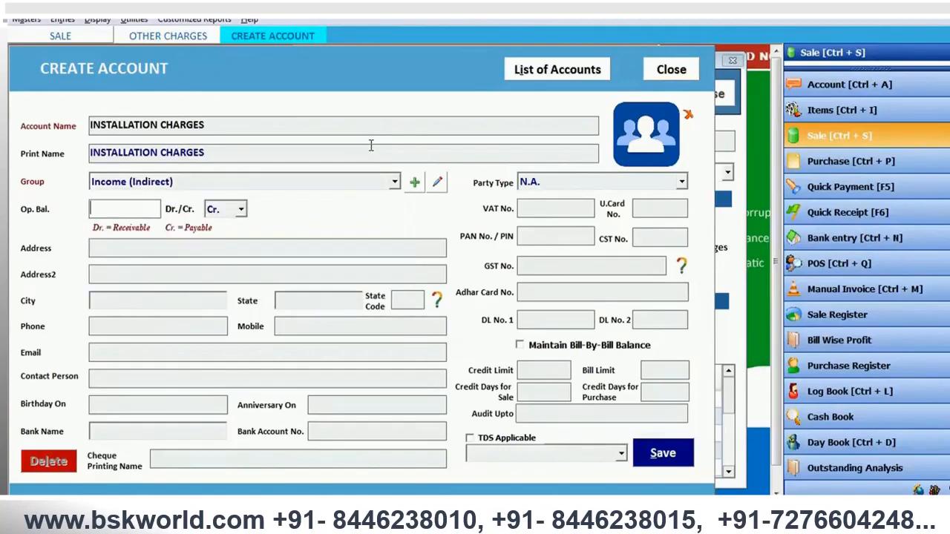
key("Return")
key("Return")
key("alt+s")
key("Return")
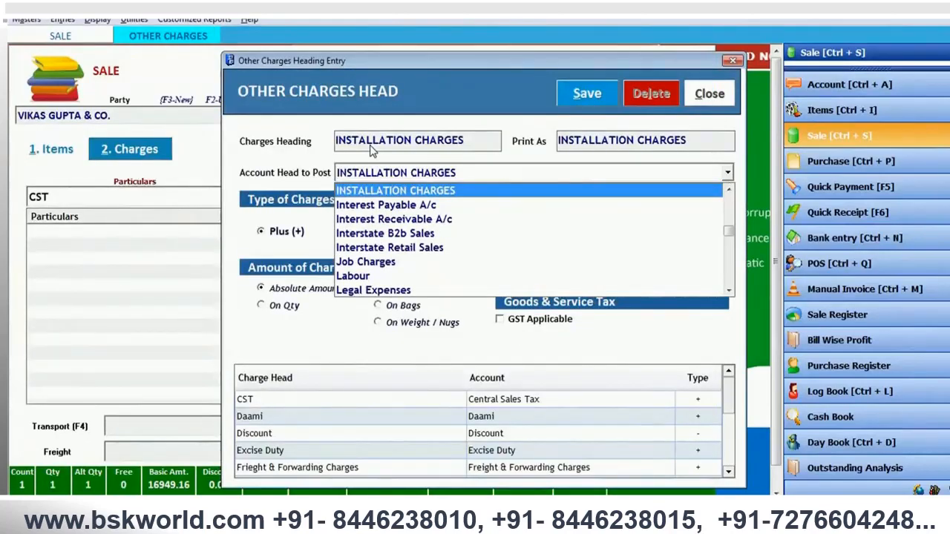
- Post the charge to INSTALLATION CHARGES as a plus, absolute-amount charge with GST applicable under the 18% SERVICE tax slab
key("Return")
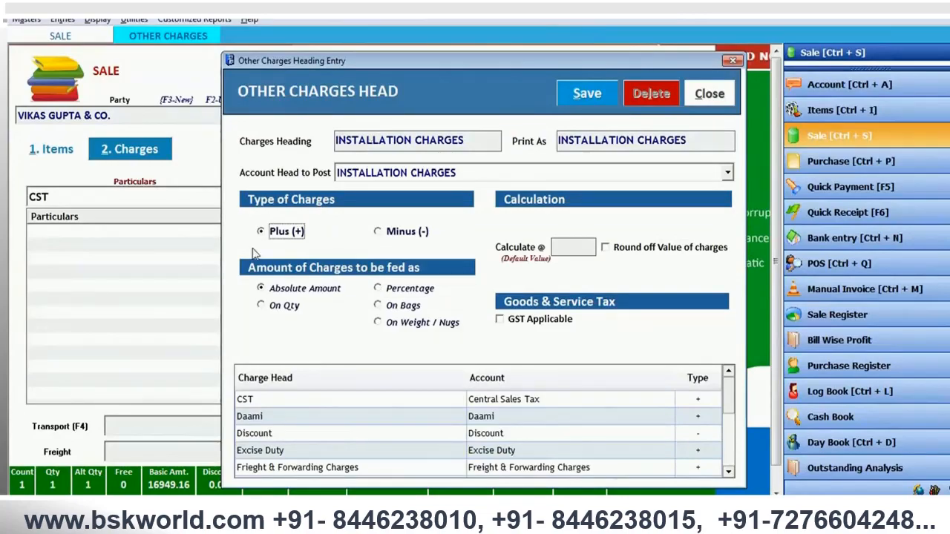
left_click(287, 293)
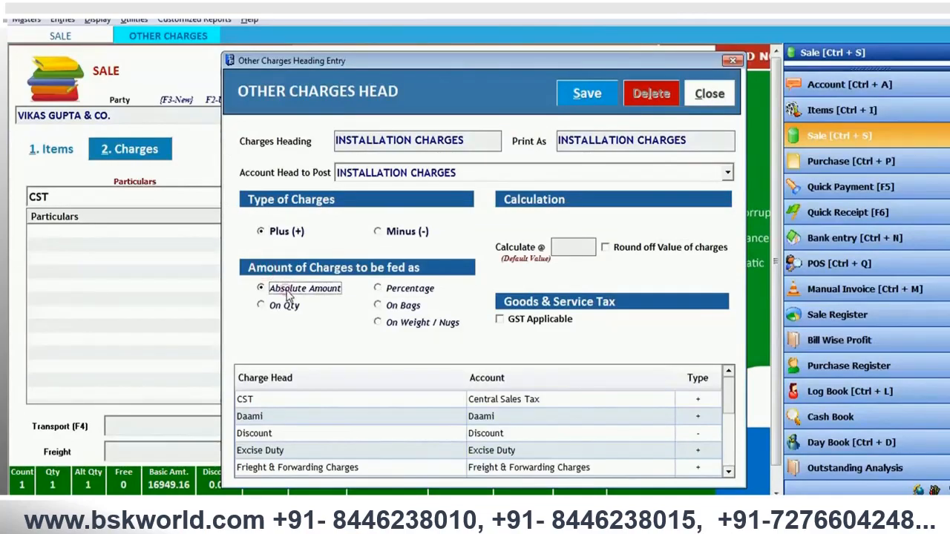
left_click(548, 322)
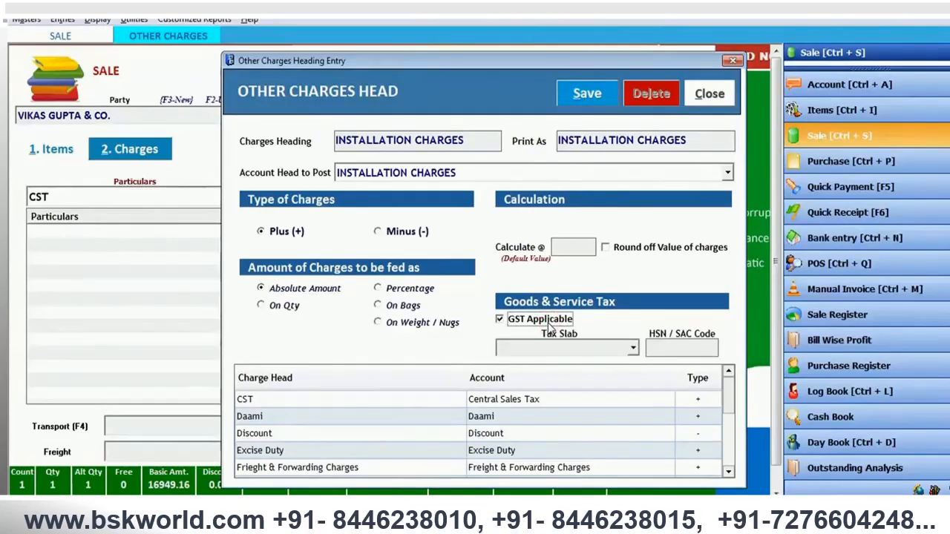
left_click(575, 350)
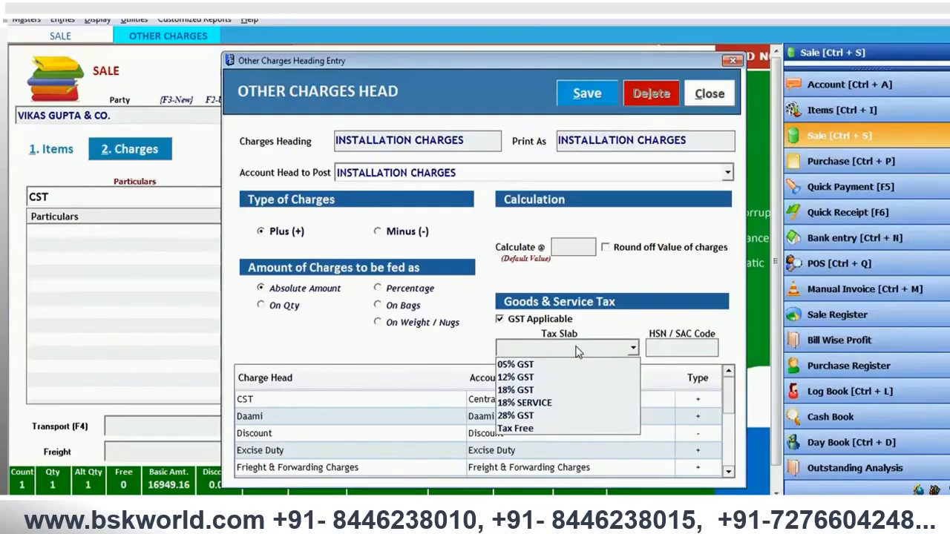
left_click(561, 405)
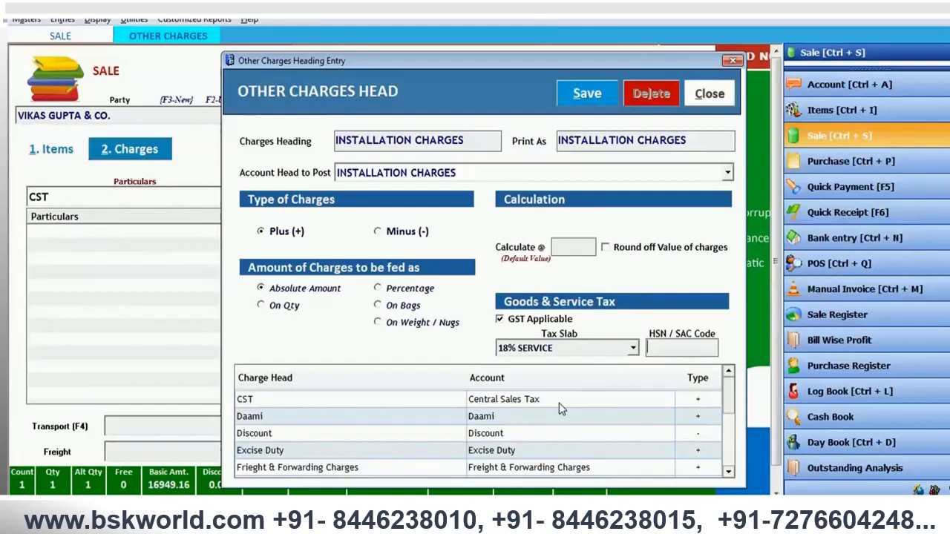
- Enter HSN/SAC code 1236 for the installation charges, save the charge head and close its entry form
type("1236")
key("Return")
key("Return")
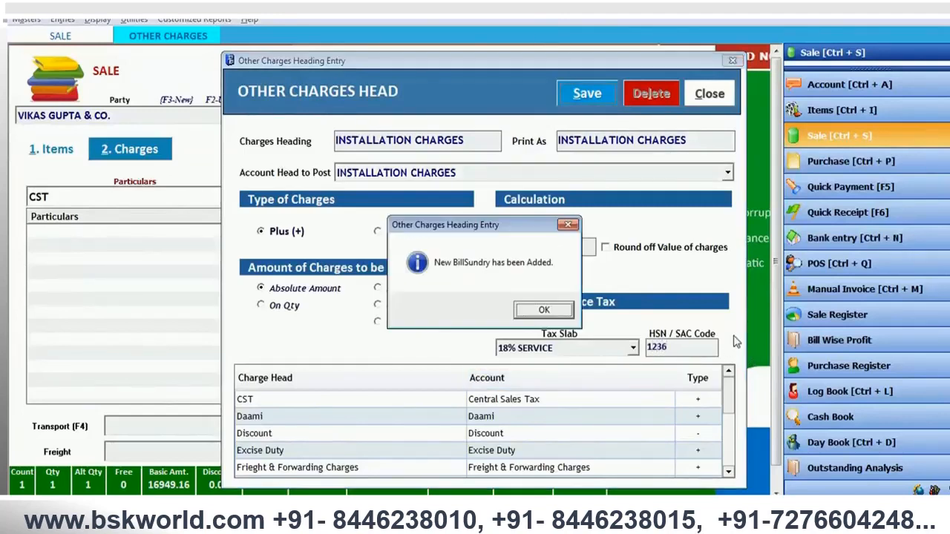
key("Return")
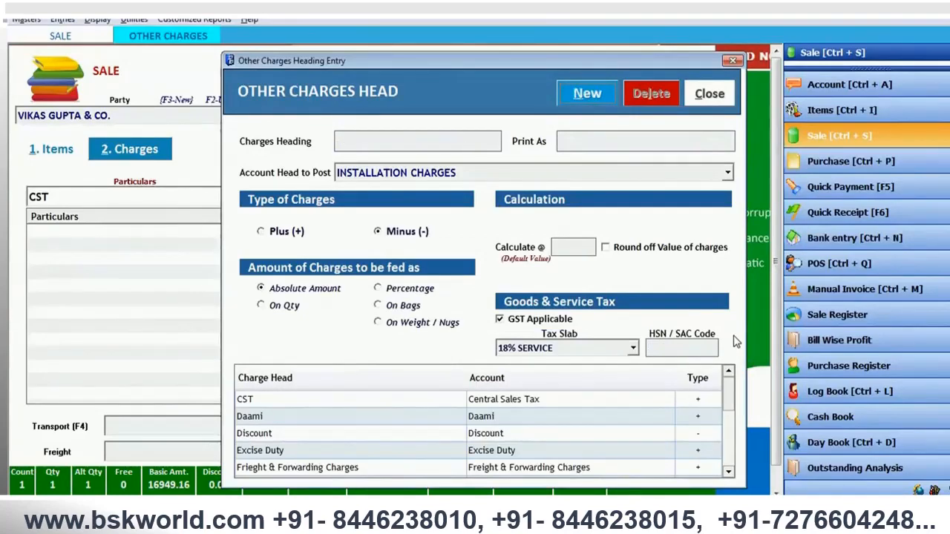
left_click(726, 94)
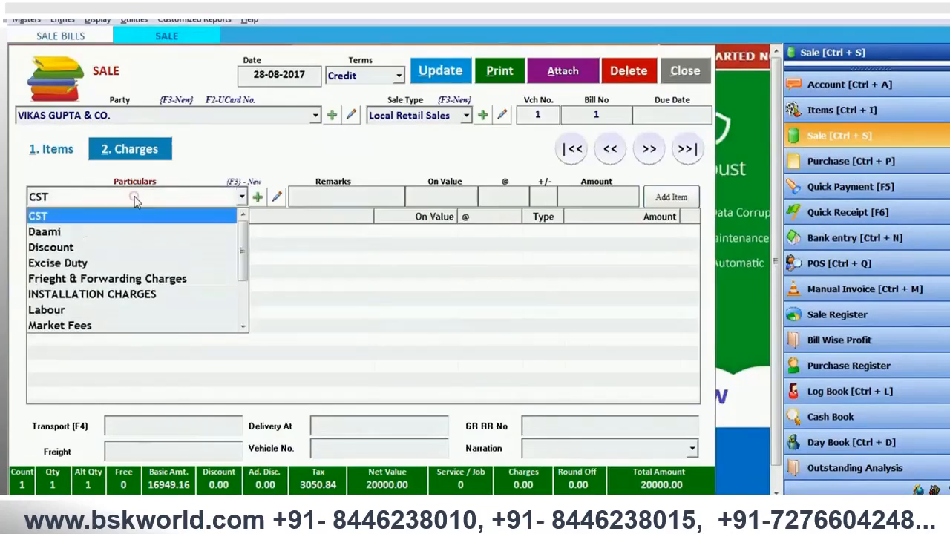
- Add INSTALLATION CHARGES to the sale bill with an expense value of 500, accepting the calculated GST amounts
left_click(142, 296)
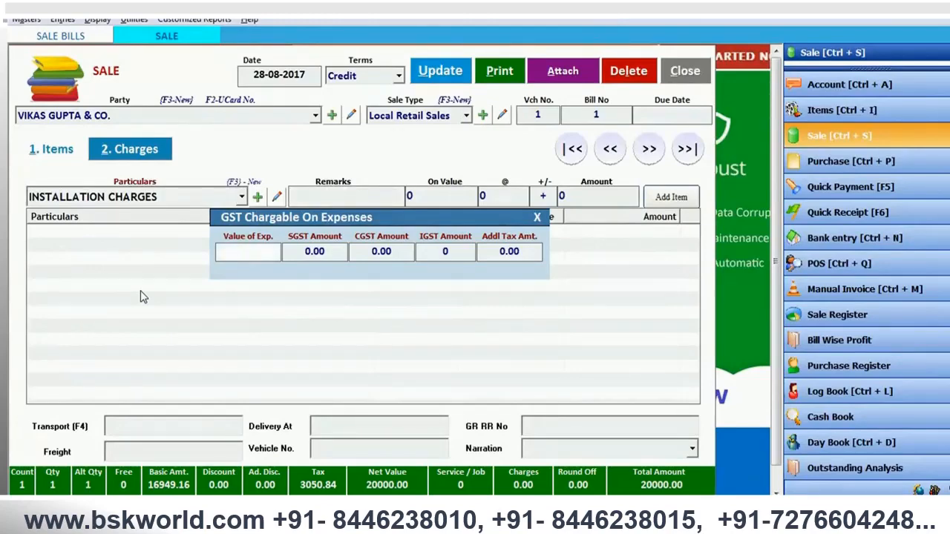
type("500")
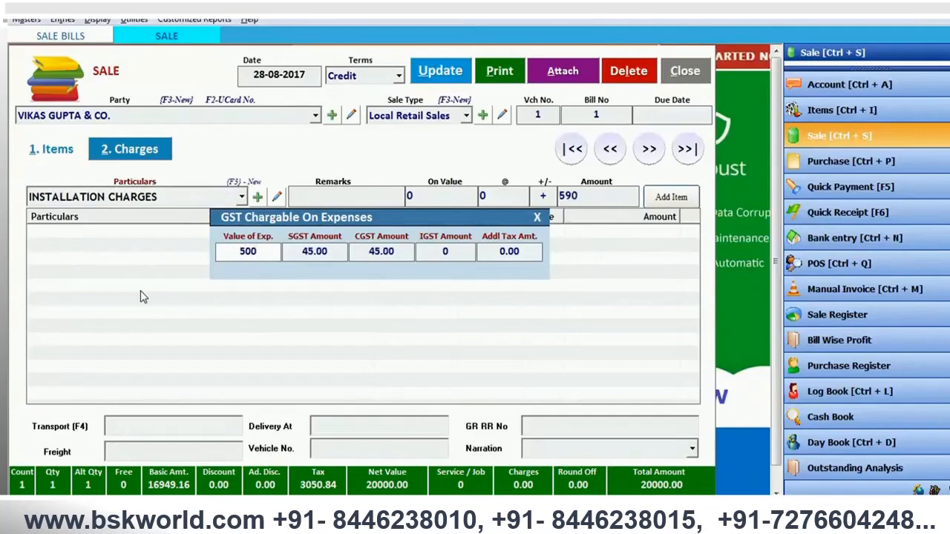
key("Return")
key("Return")
key("Return")
key("Return")
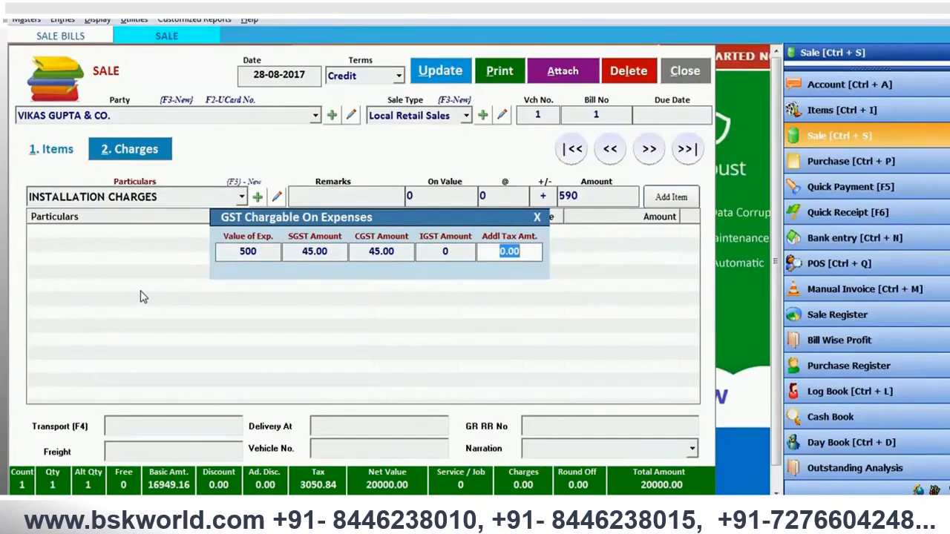
key("Return")
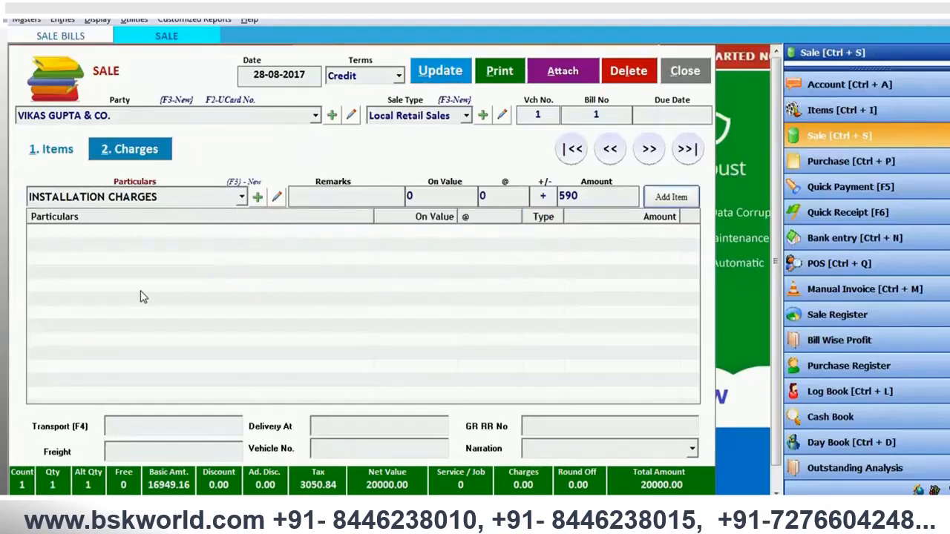
key("Return")
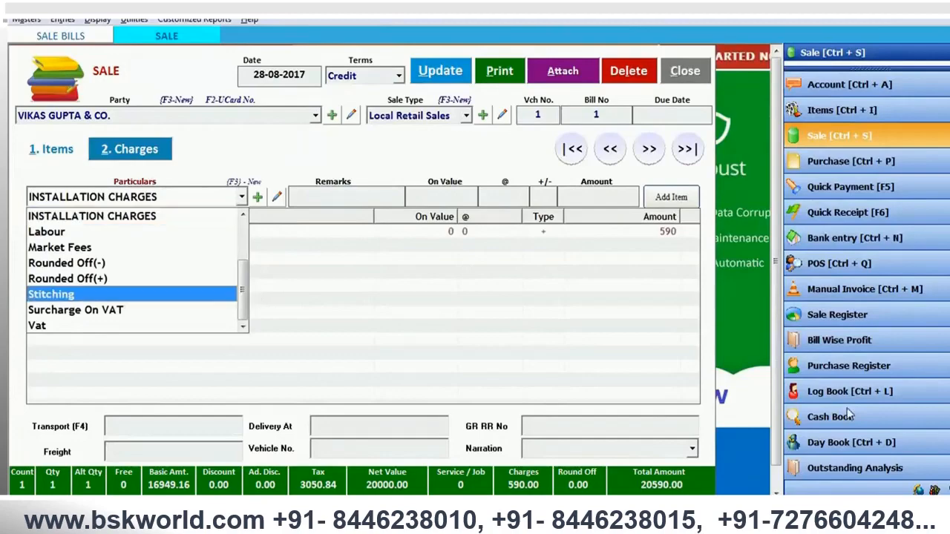
- Save the updated sale bill and close both the sale entry and the sale bills list
left_click(639, 331)
left_click(445, 73)
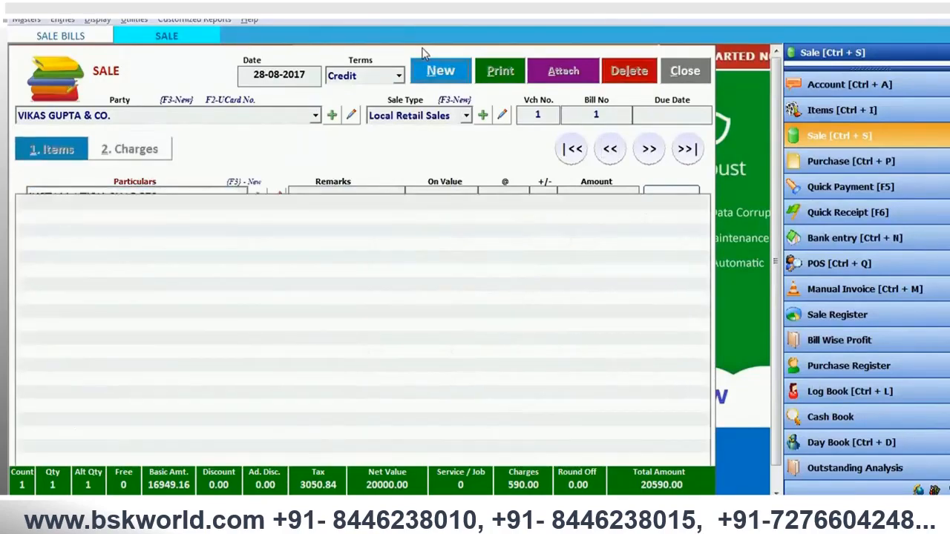
key("Return")
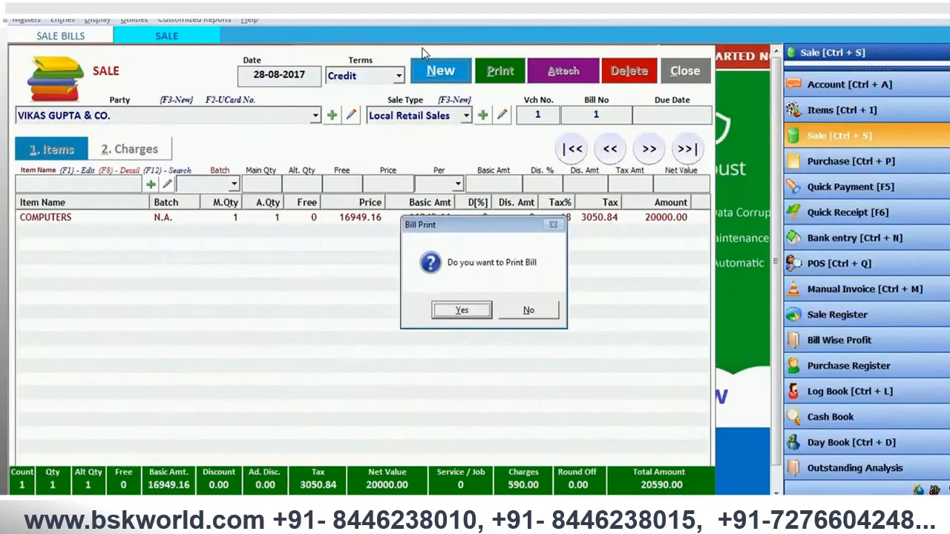
key("Return")
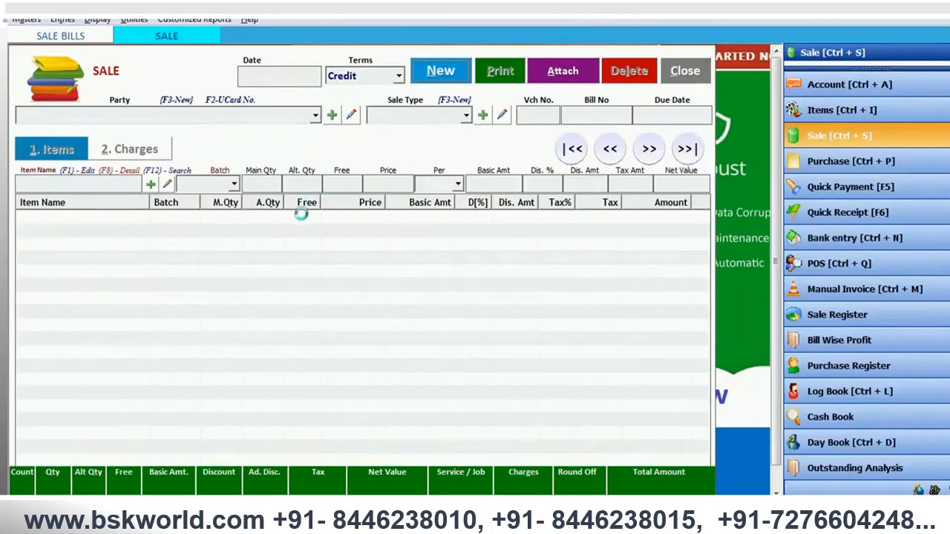
key("Escape")
key("Escape")
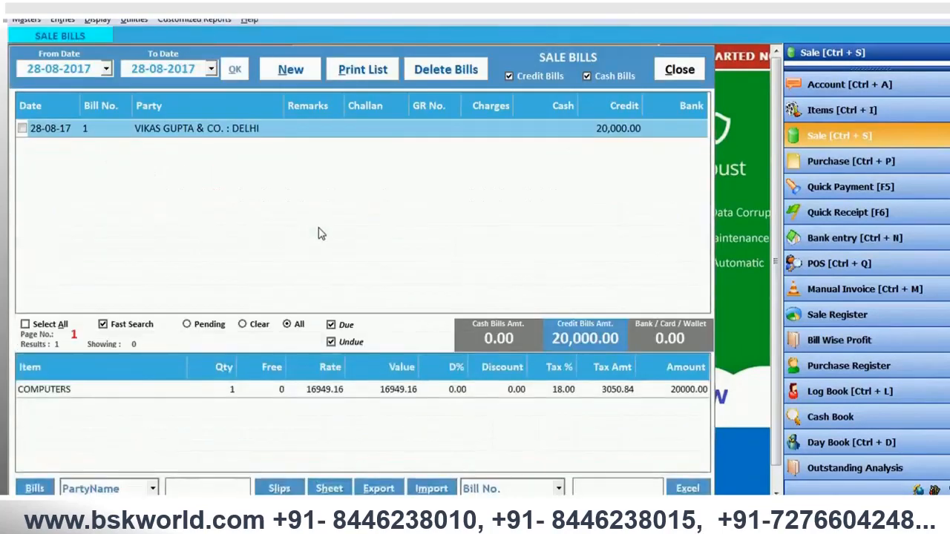
key("Escape")
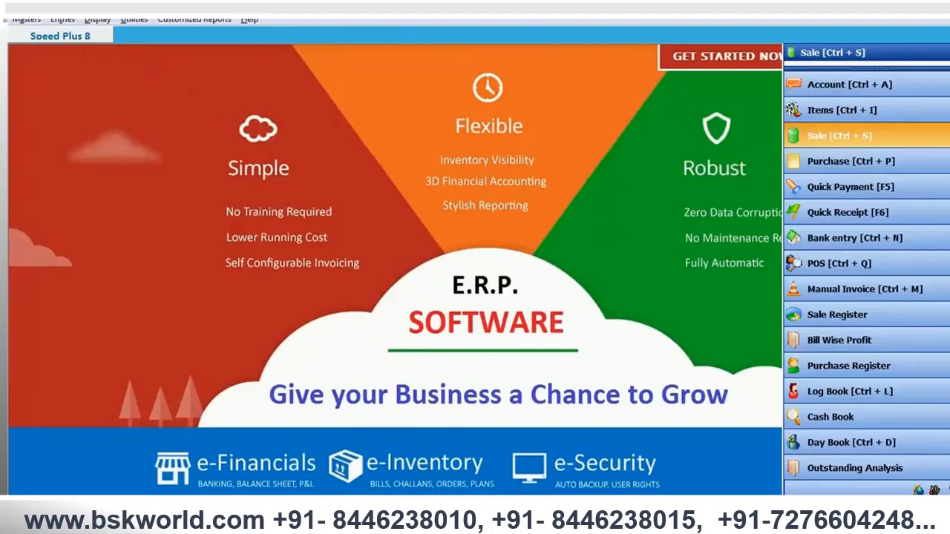
- Open the day book, examine how the sale's installation charges, CGST, SGST and sales were posted, and close it
left_click(98, 20)
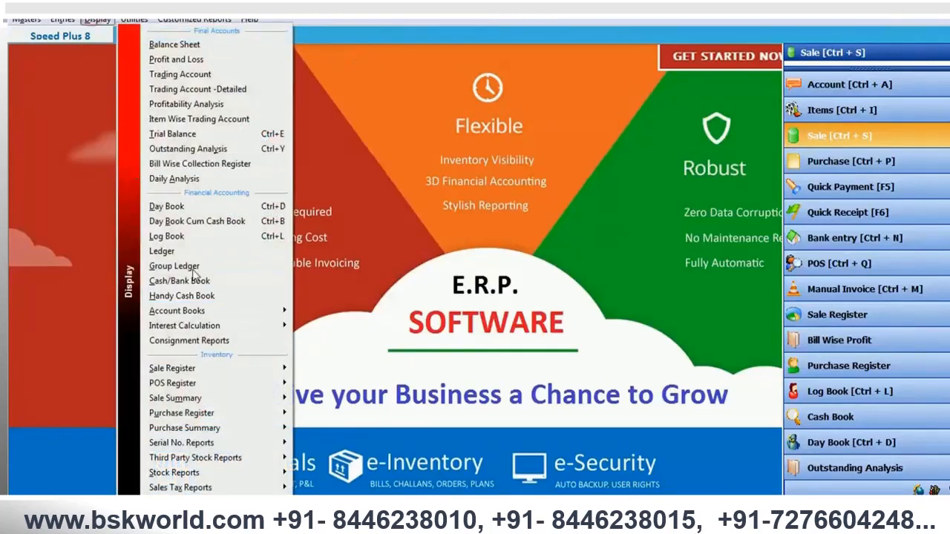
left_click(194, 206)
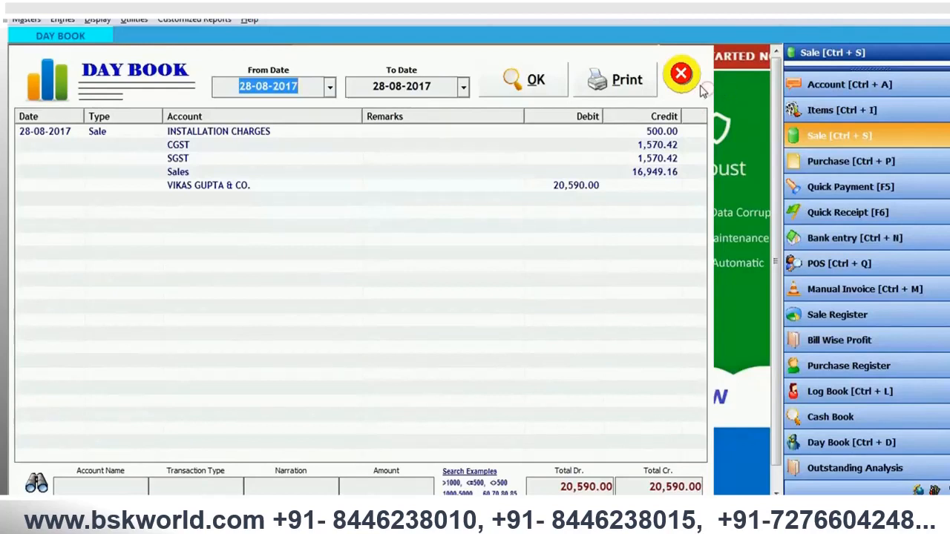
key("Escape")
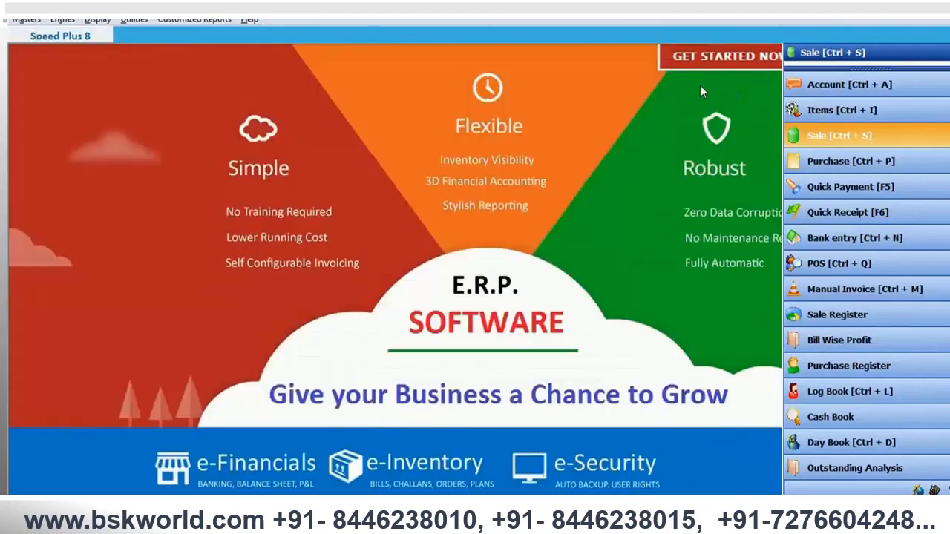
- Open the Profit and Loss report and drill into the INSTALLATION CHARGES income entry to view its ledger
left_click(95, 20)
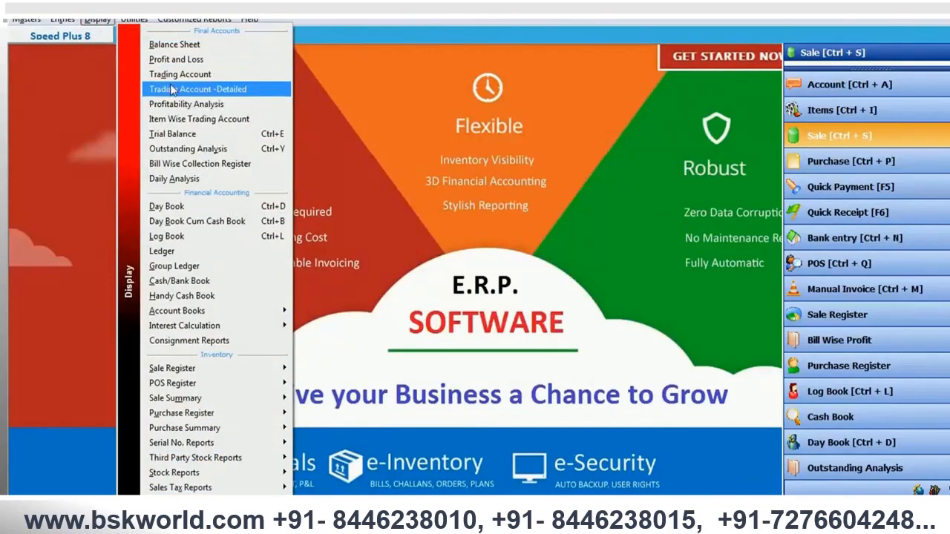
left_click(172, 60)
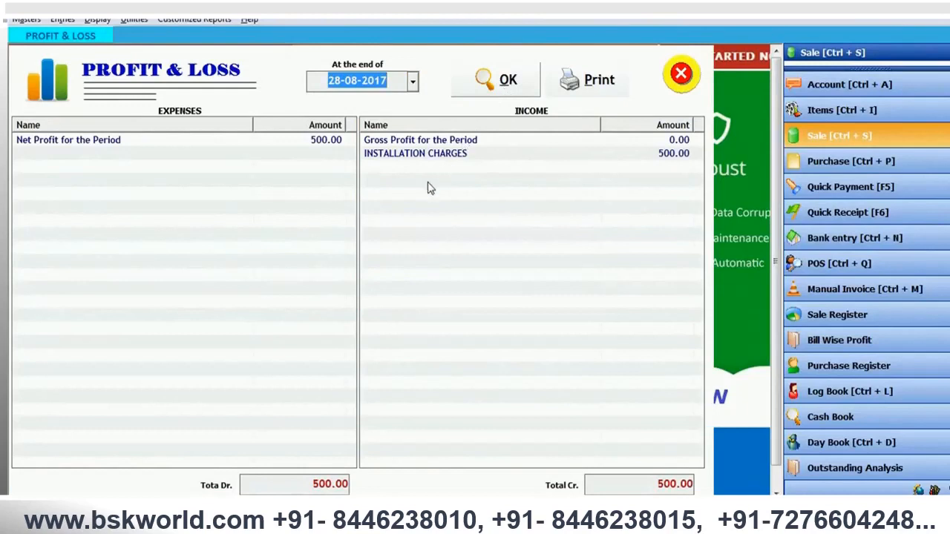
left_click(459, 156)
left_click(458, 156)
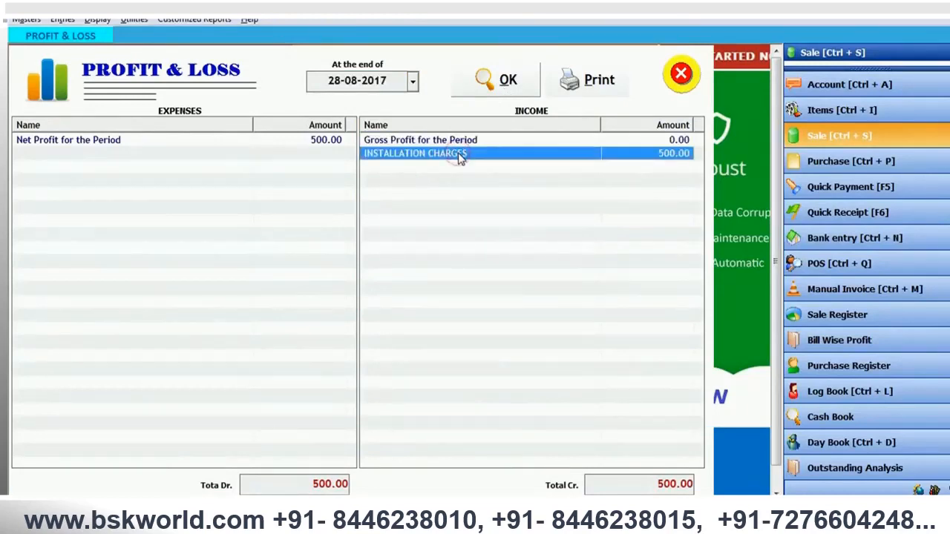
double_click(459, 156)
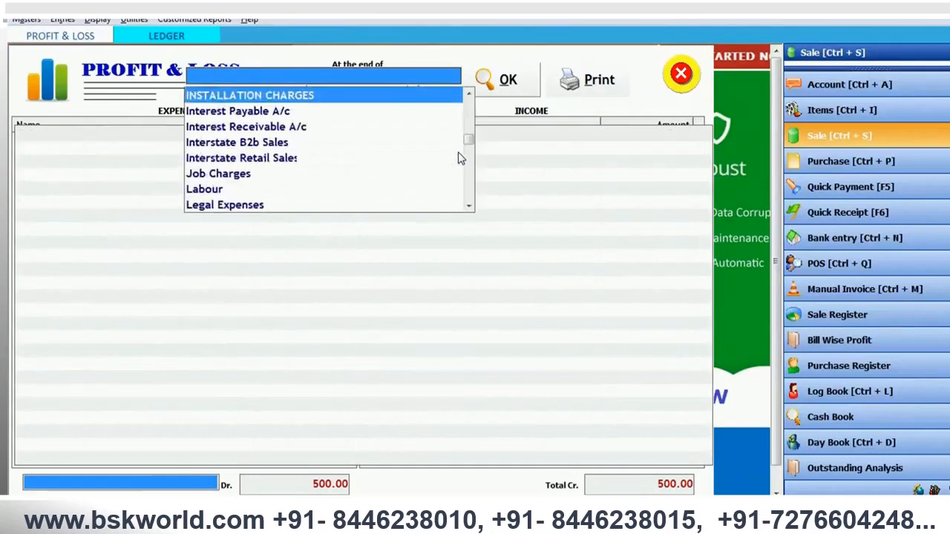
left_click(448, 95)
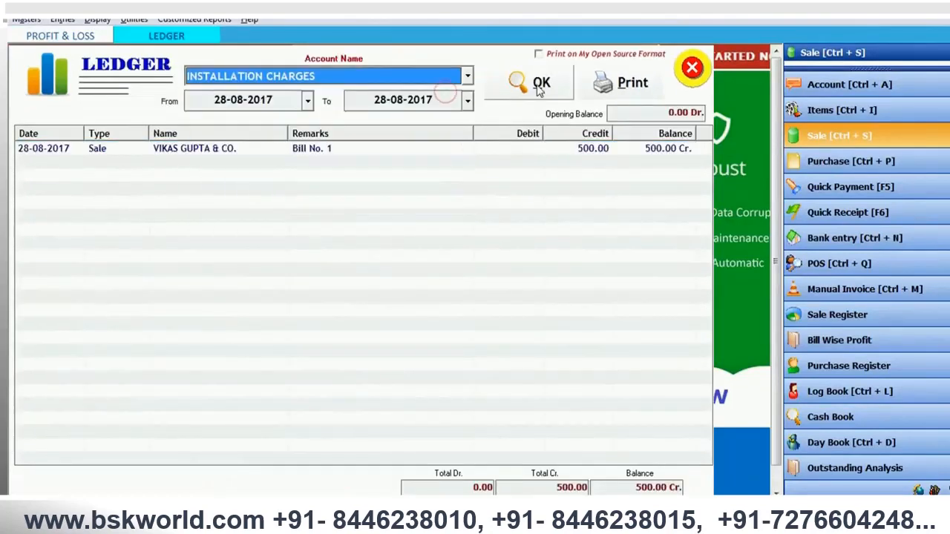
- Open the sale bill behind the INSTALLATION CHARGES ledger entry and examine its charges
left_click(499, 154)
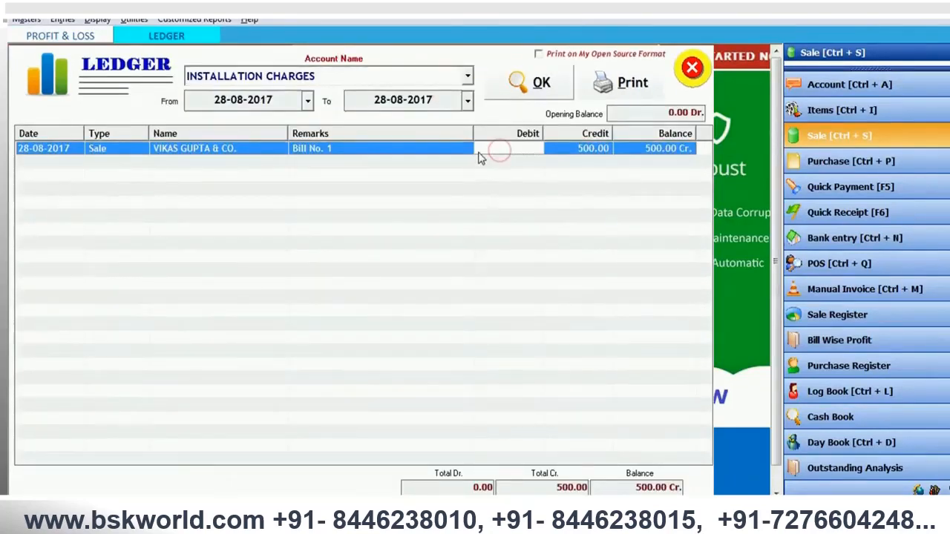
double_click(479, 156)
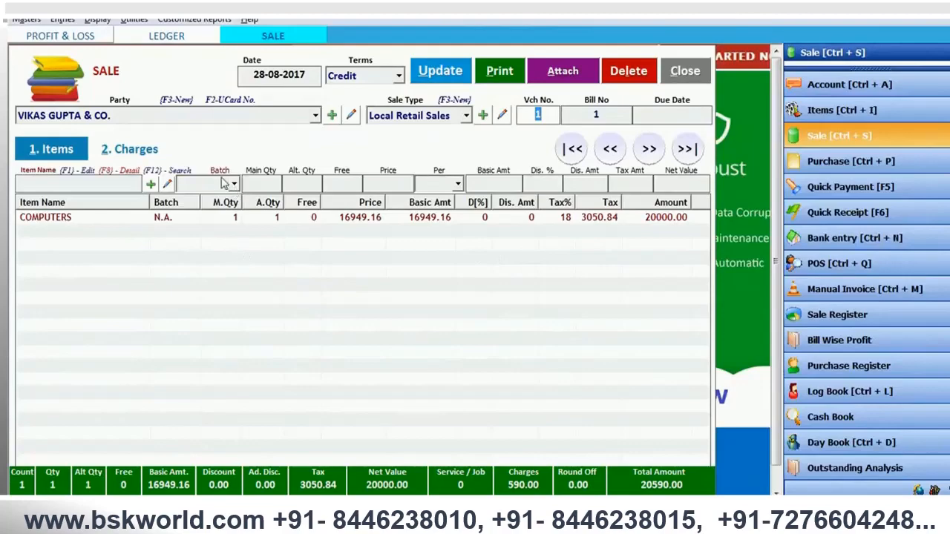
left_click(165, 155)
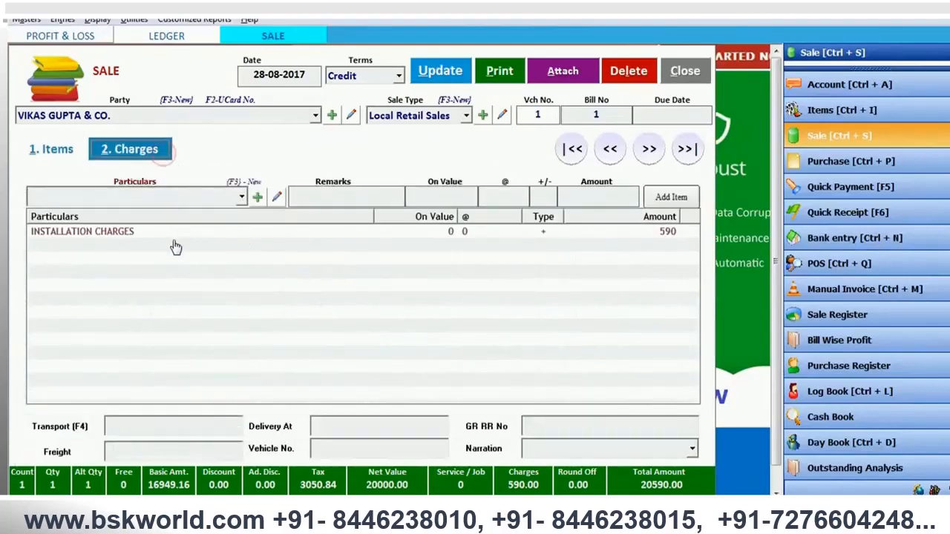
left_click(172, 236)
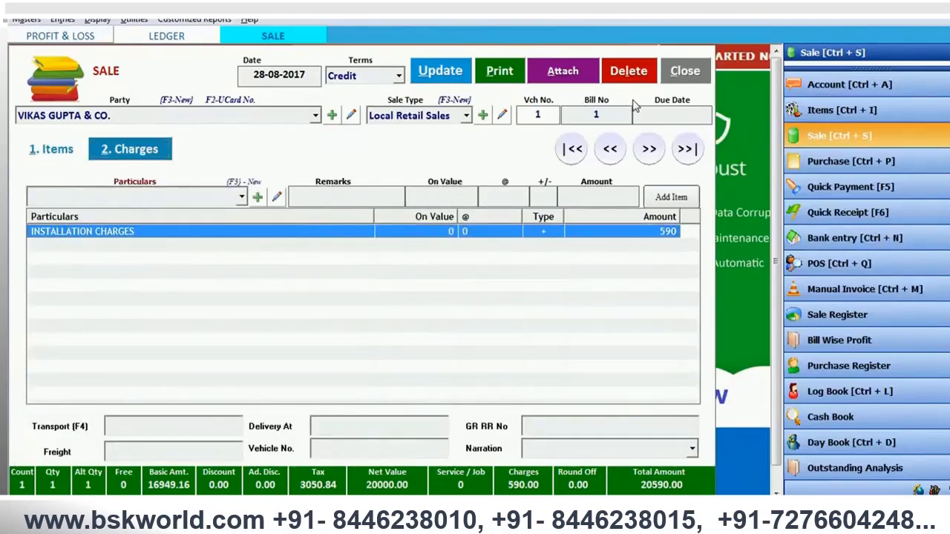
- Close the sale bill without changes, along with the ledger and the Profit and Loss report
key("Escape")
key("Return")
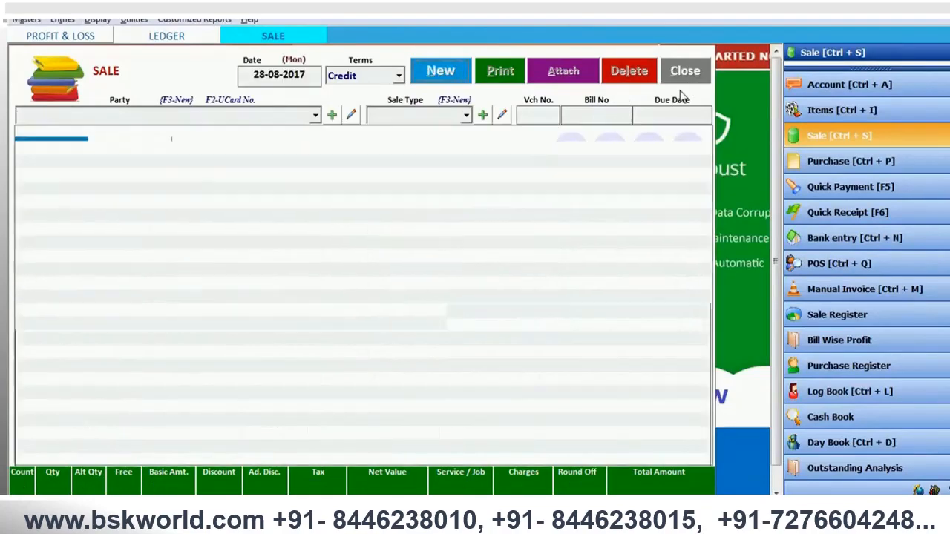
key("Escape")
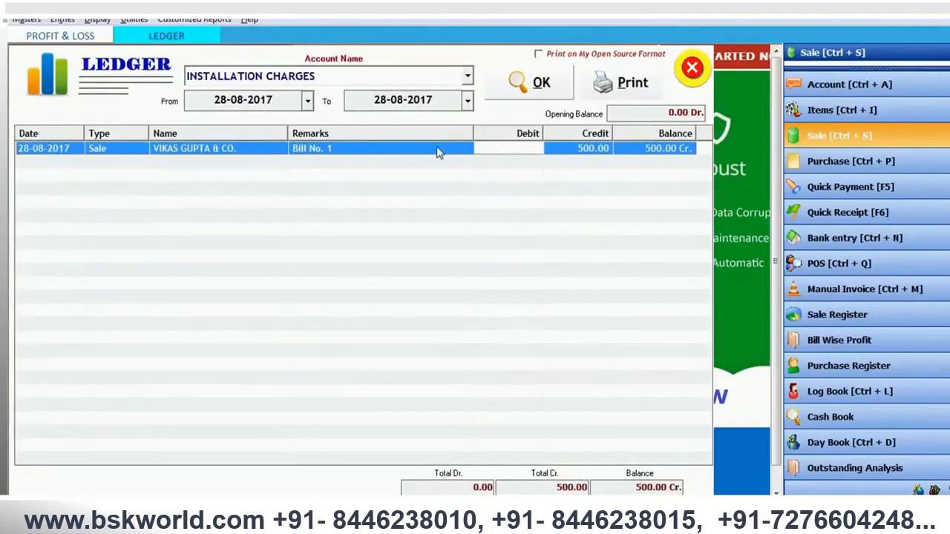
left_click(691, 74)
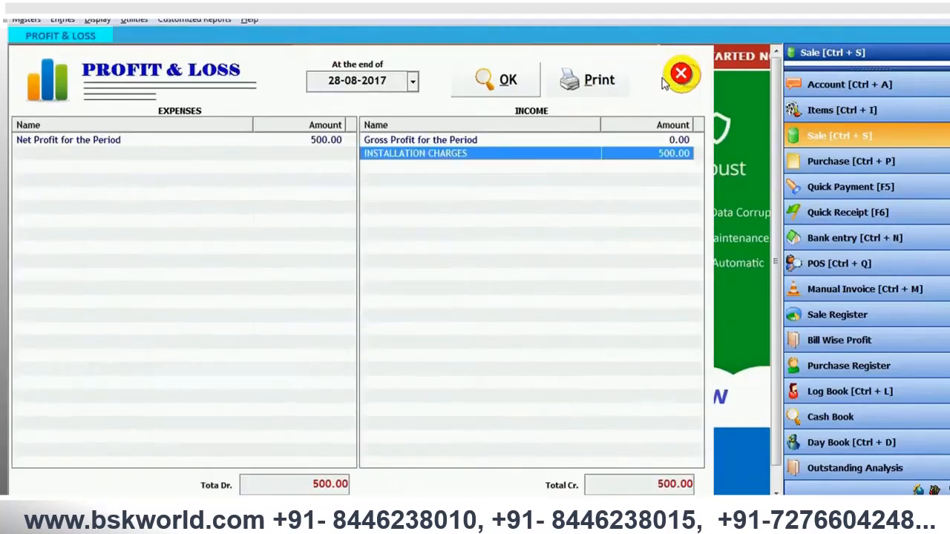
left_click(666, 77)
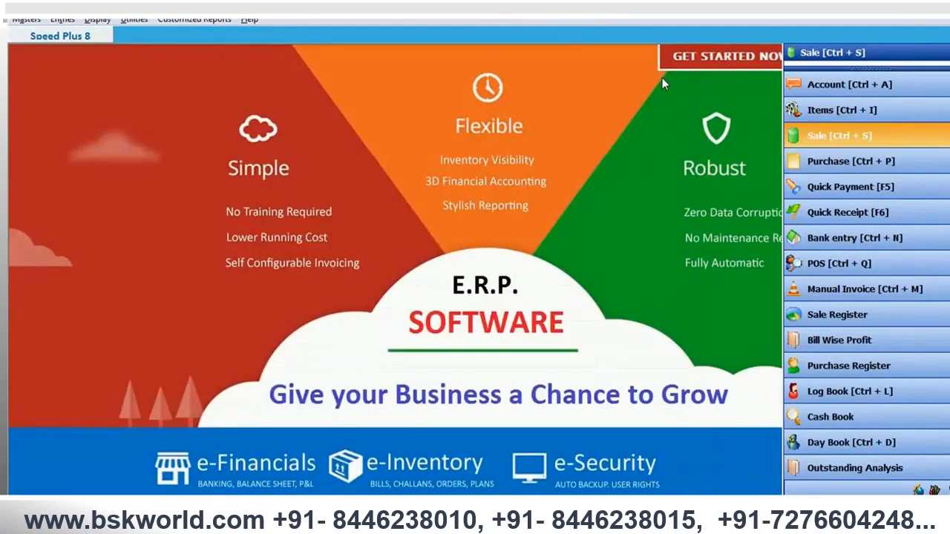
- Start a new credit sale bill dated 28-08-2017 for the existing customer
left_click(816, 141)
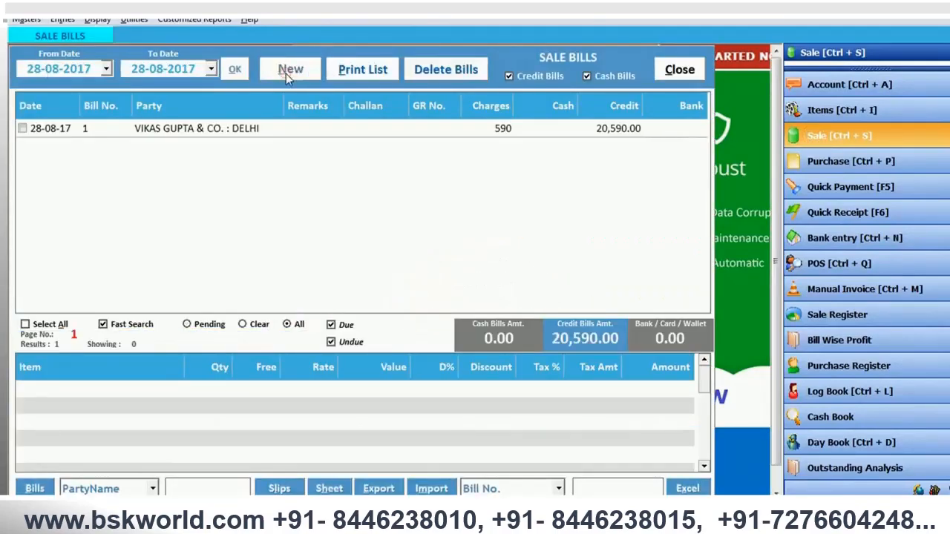
left_click(288, 70)
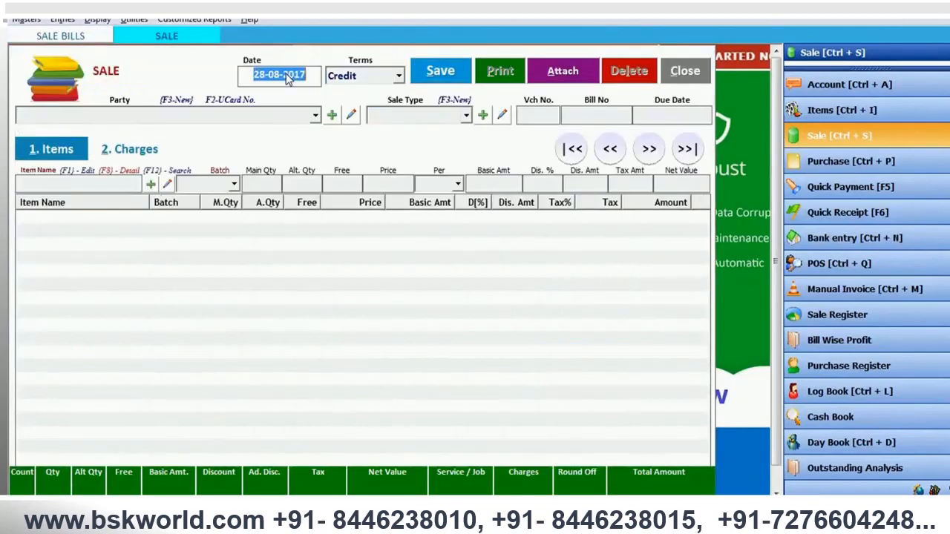
key("Return")
key("Return")
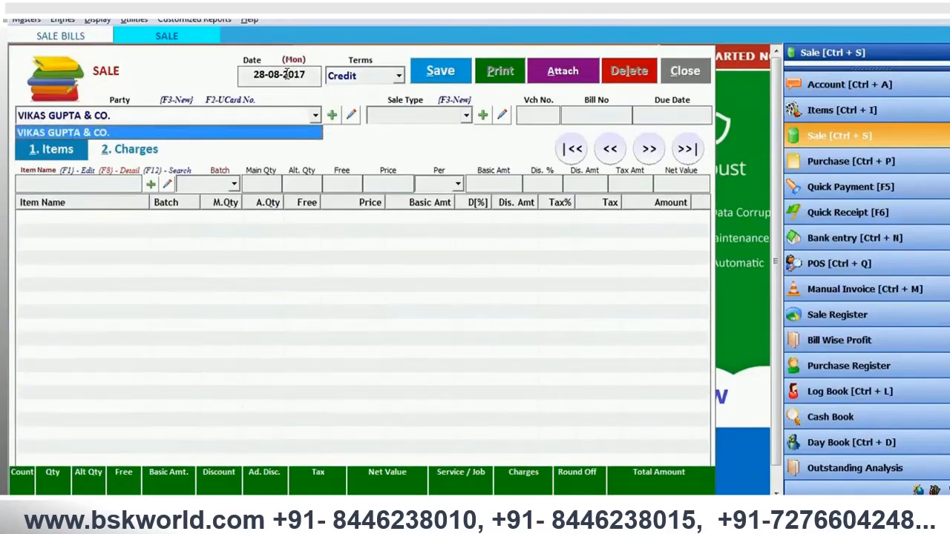
key("Return")
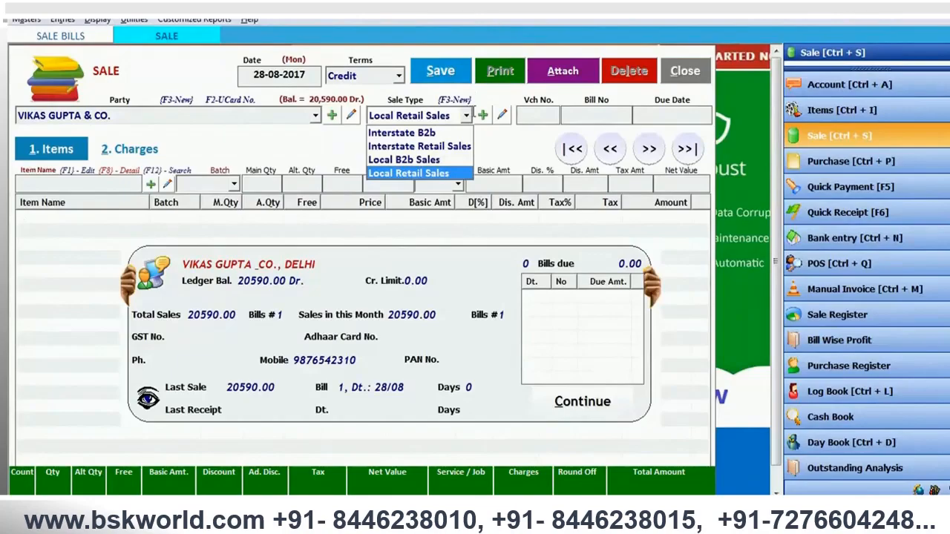
key("Return")
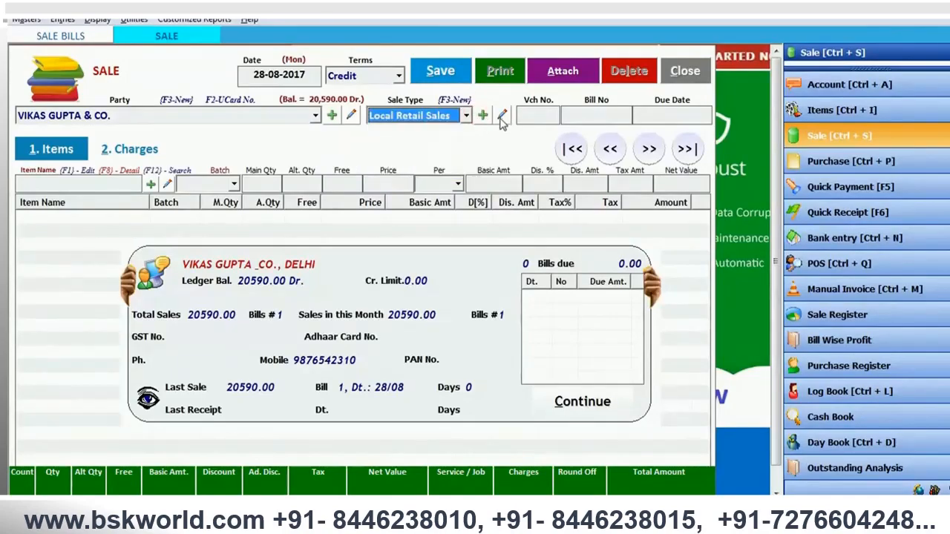
- Start a new sale type from the sale bill and name it AMC BILL LOCAL (R)
left_click(484, 115)
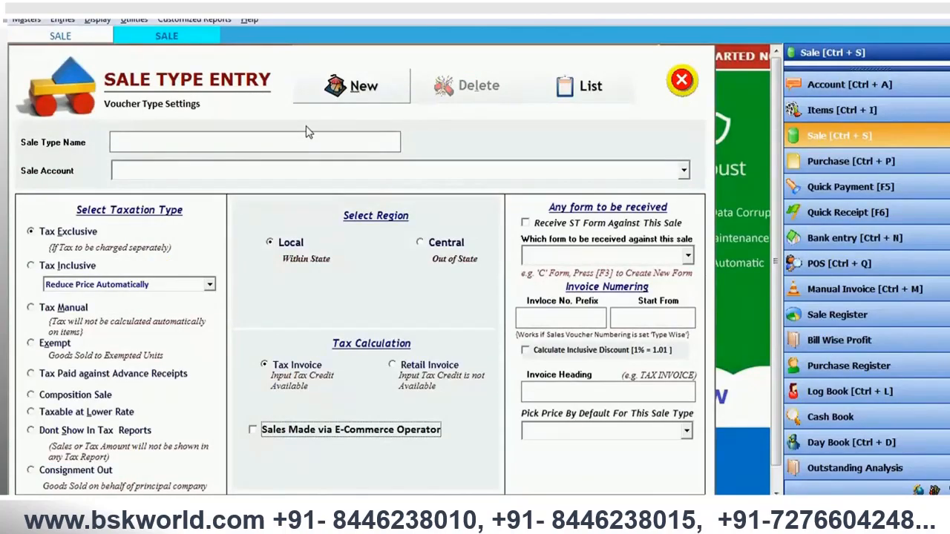
left_click(355, 96)
type("AMC")
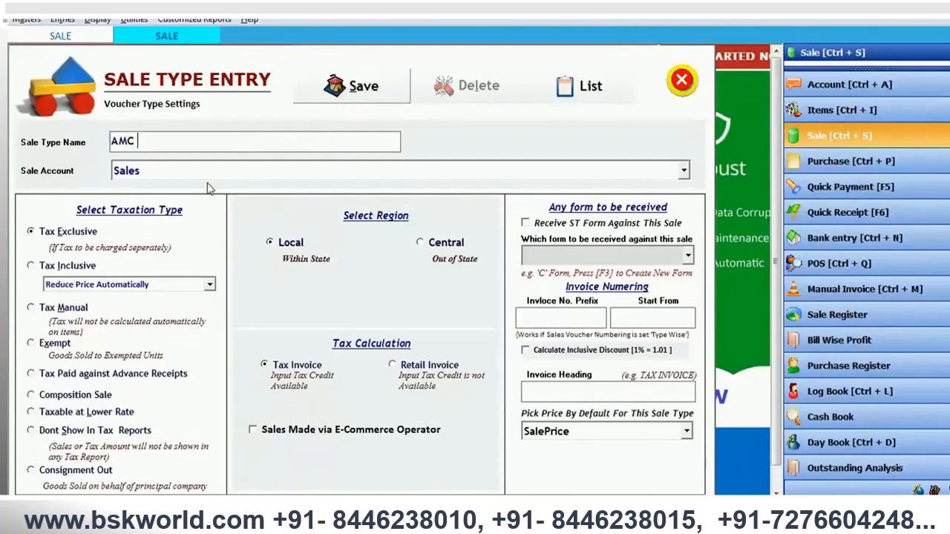
type(" BILL LOCAL (R")
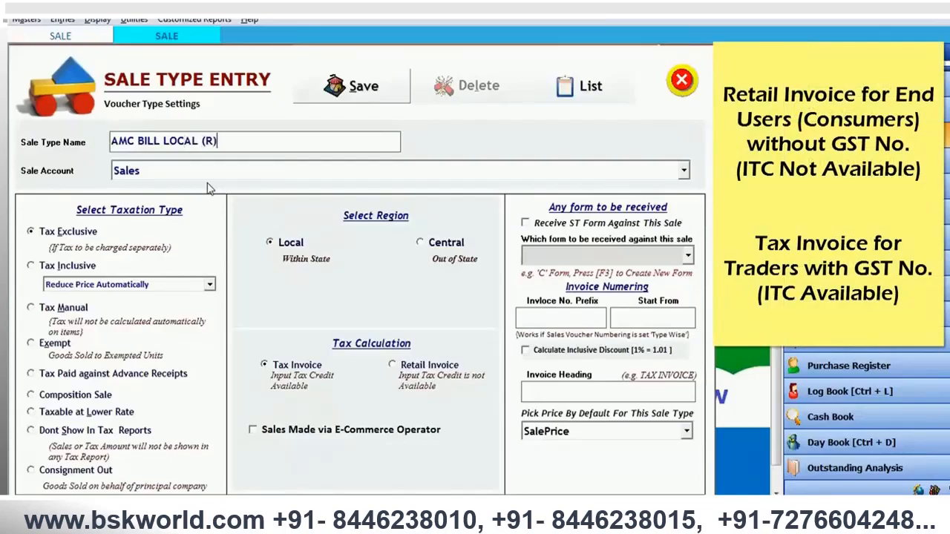
key("Return")
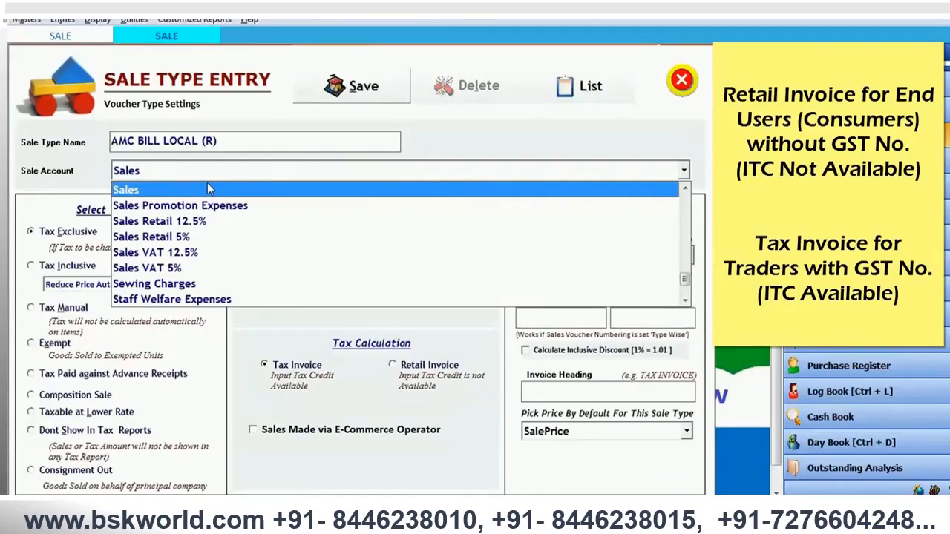
key("Return")
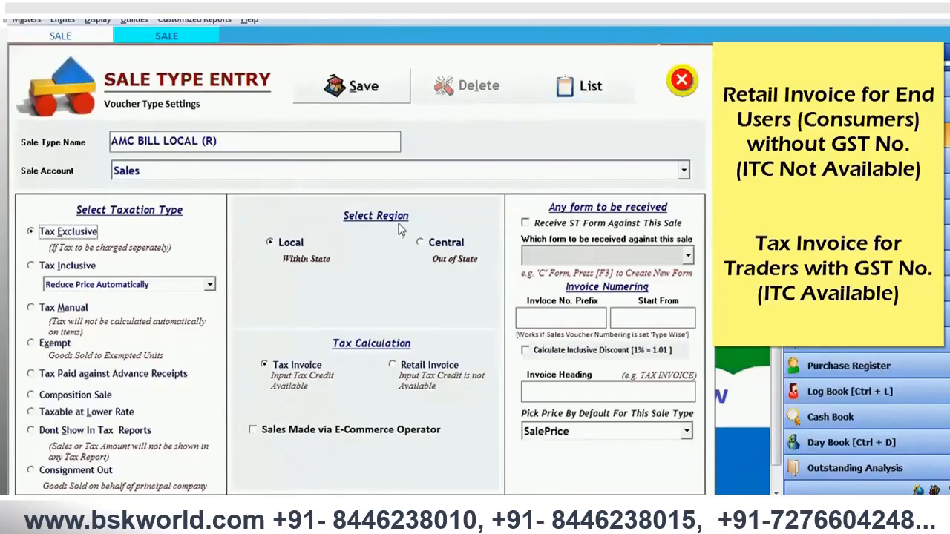
- Enter AMC CHARGSES as the sale type's sale account and start creating it as a new account
left_click(293, 171)
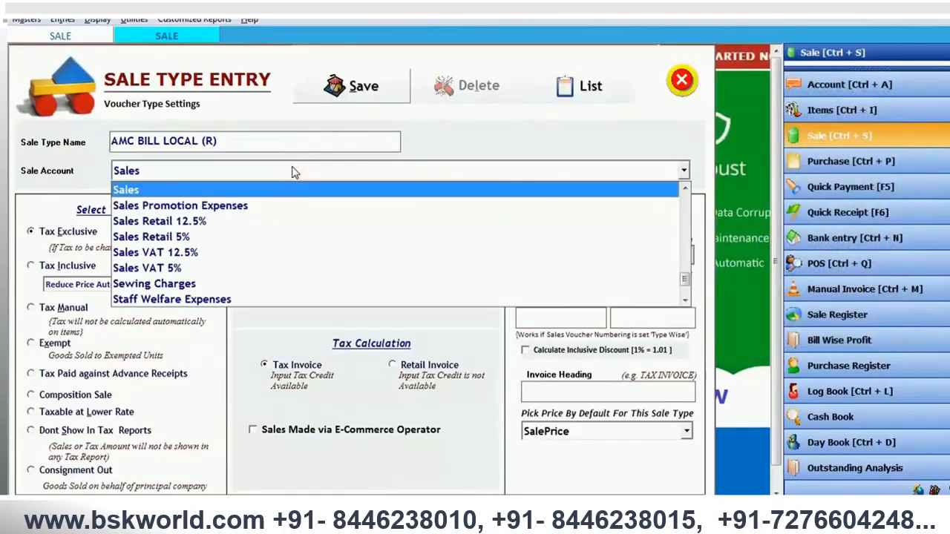
key("ctrl+a")
type("AMC CHARGSES")
key("Return")
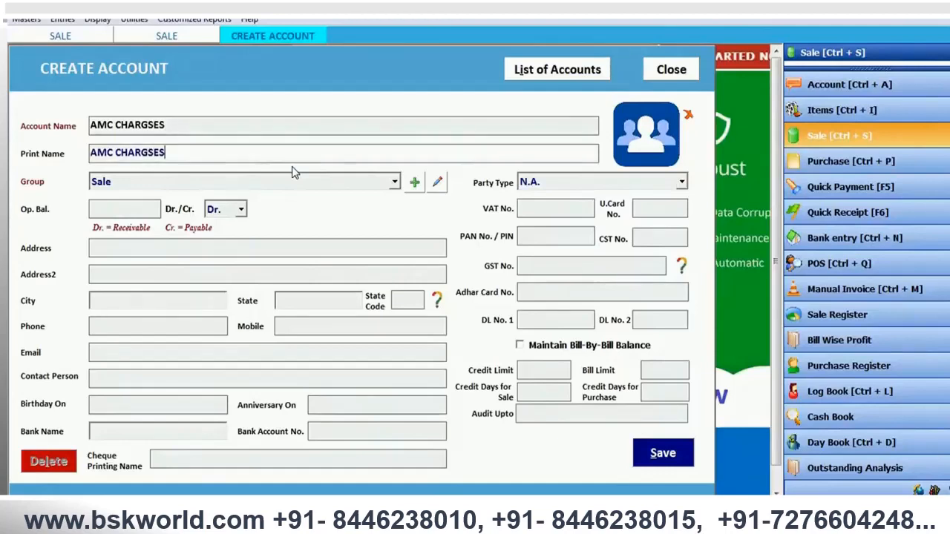
- Assign the AMC CHARGSES account to the Income (Indirect) group and save the account
key("Return")
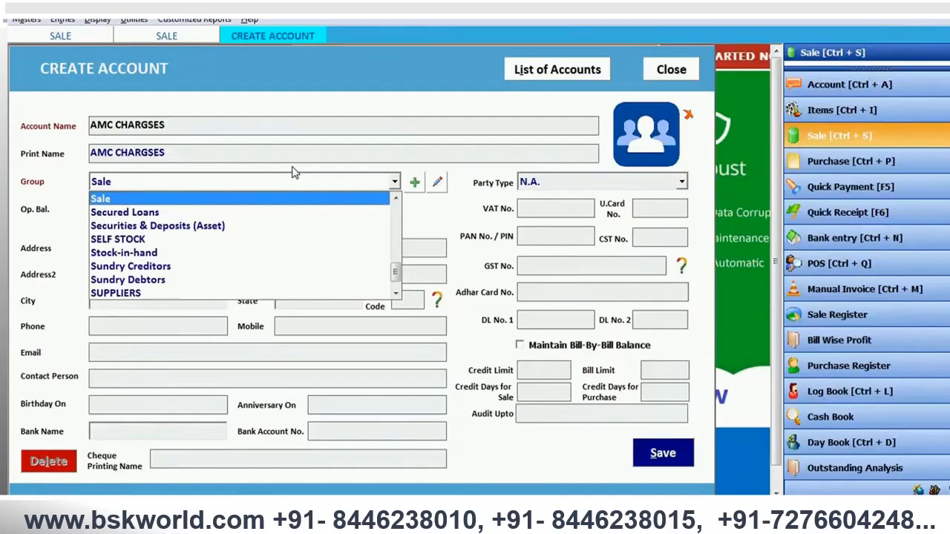
key("Return")
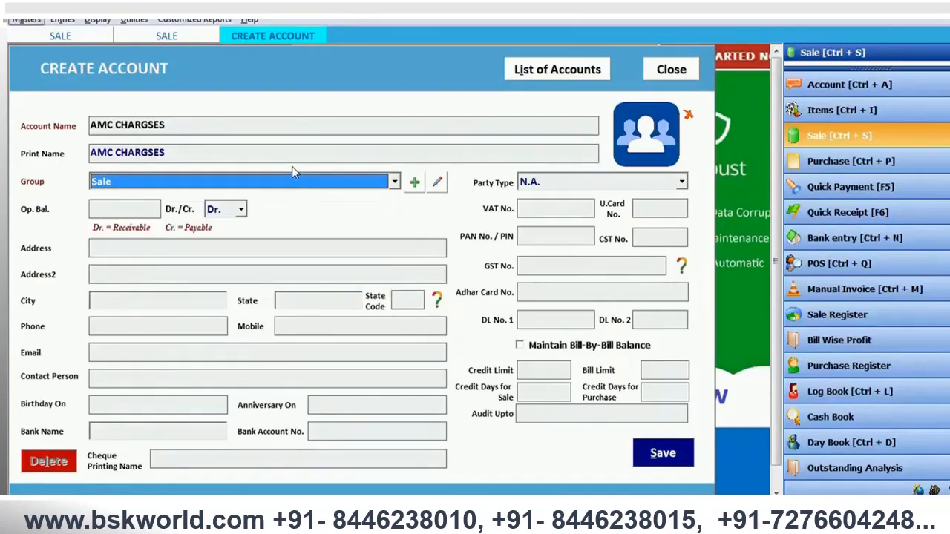
key("Down")
key("Up")
key("Up")
key("Up")
key("i")
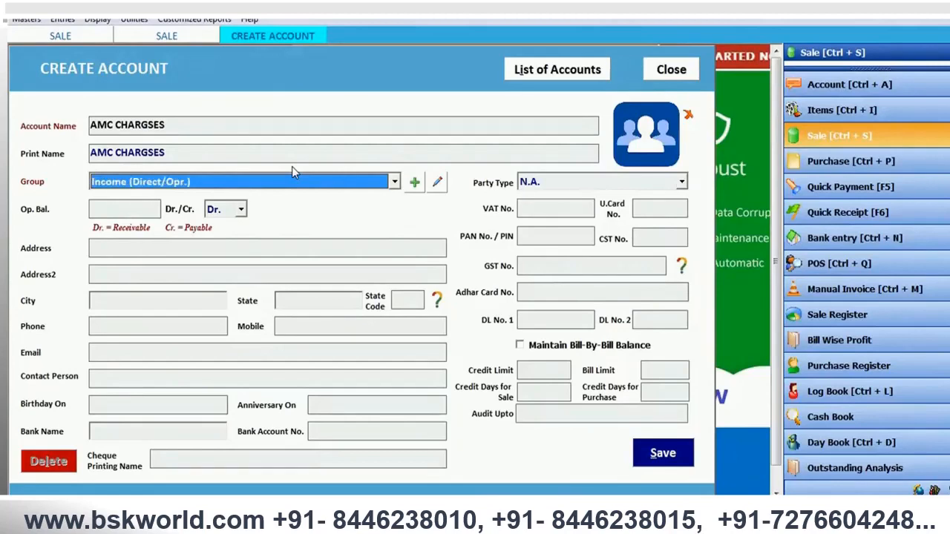
key("Down")
key("Return")
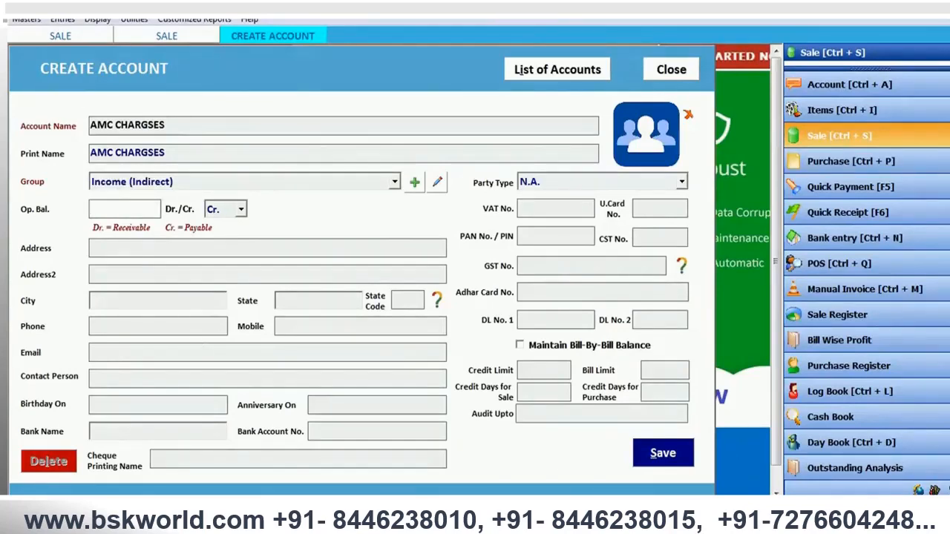
left_click(664, 458)
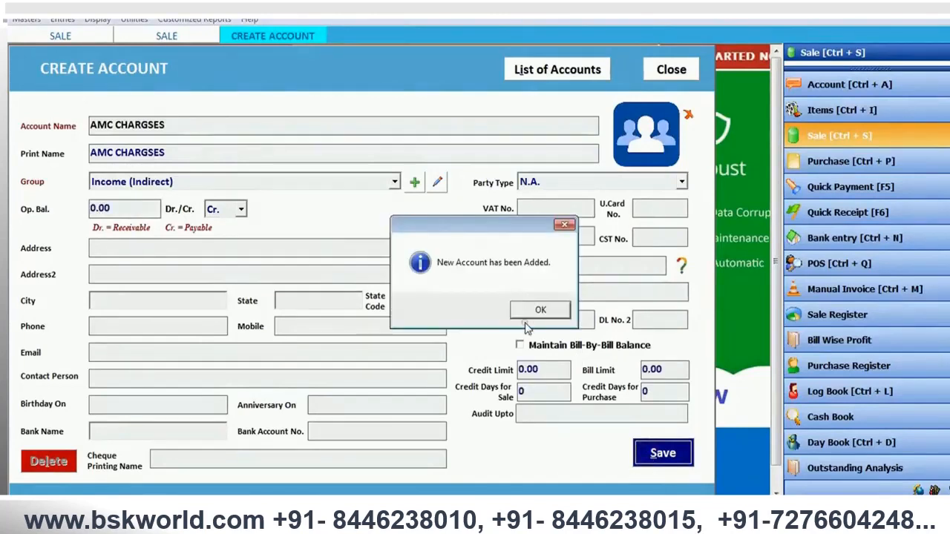
left_click(534, 311)
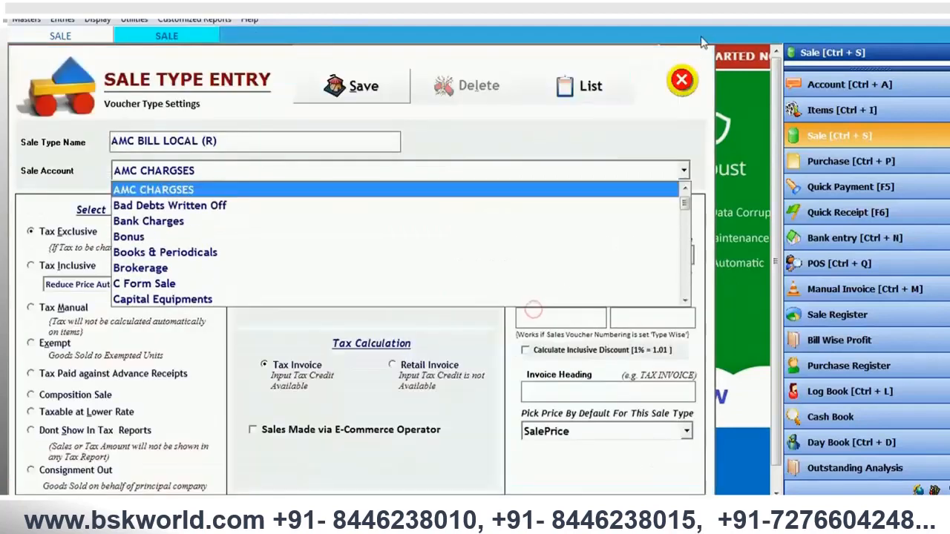
- Accept AMC CHARGSES as the sale account, set the tax calculation to Retail Invoice and save the sale type
key("Return")
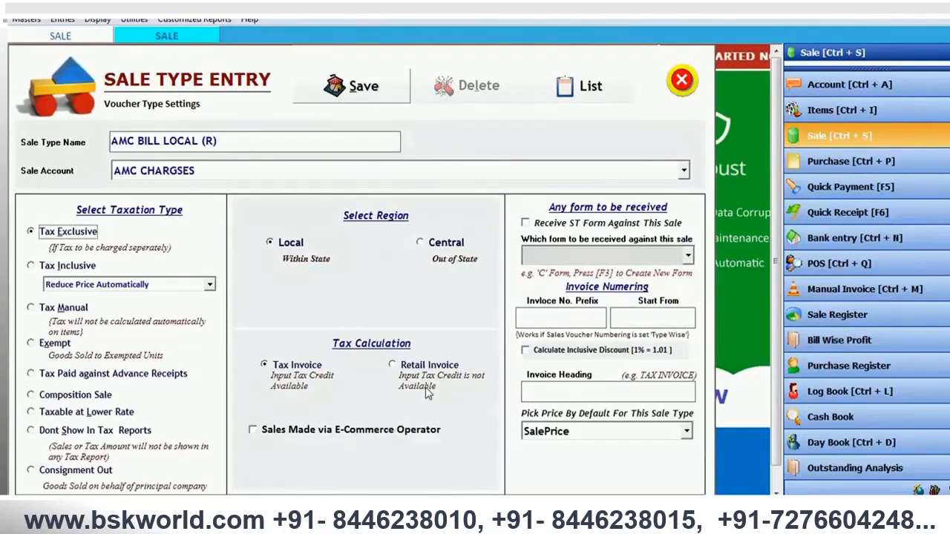
left_click(434, 364)
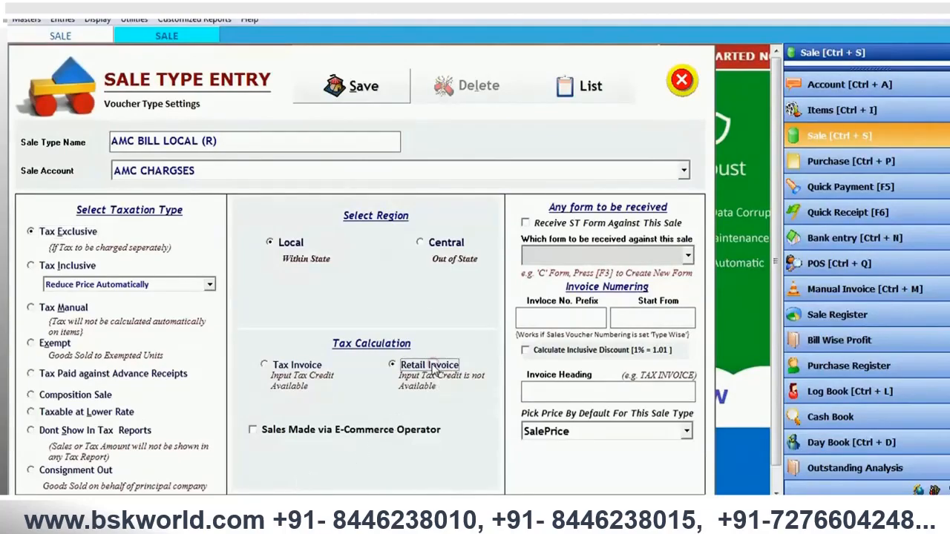
left_click(318, 80)
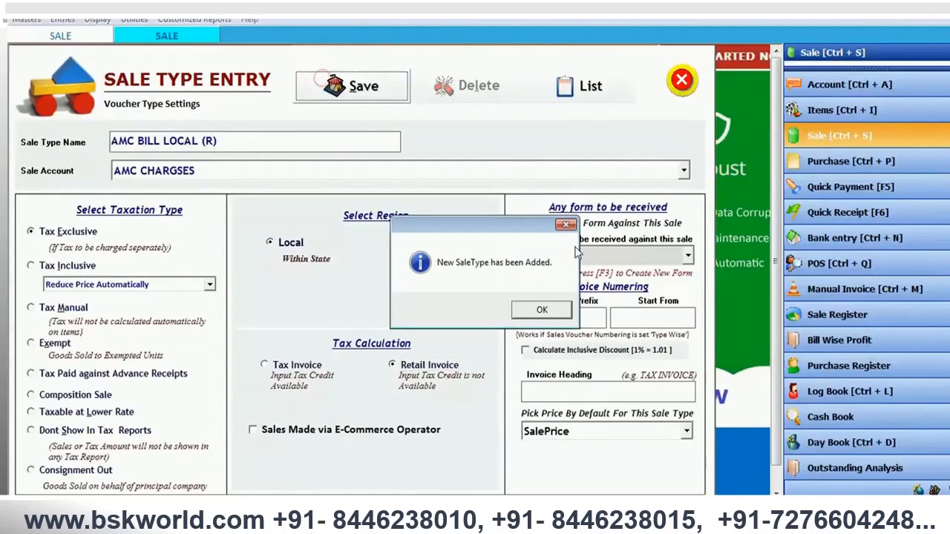
left_click(544, 309)
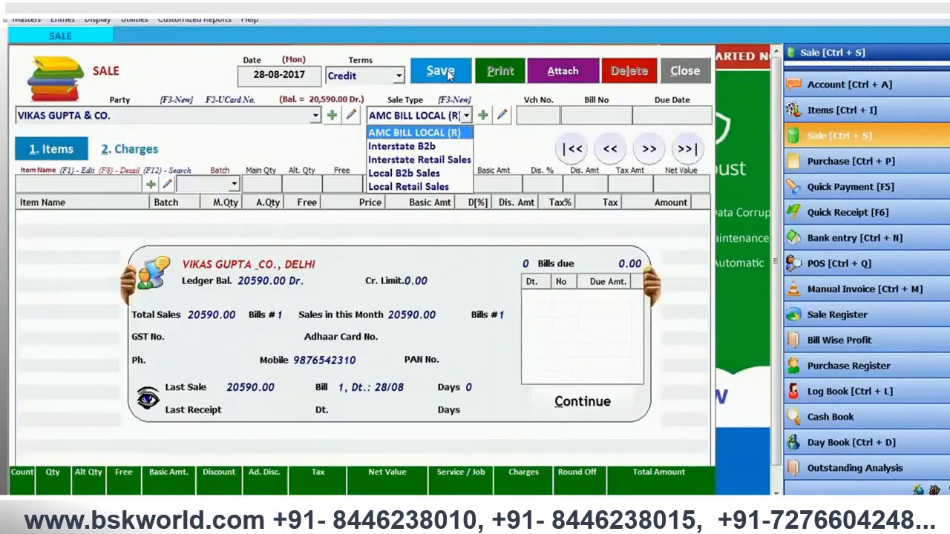
- Apply the AMC BILL LOCAL (R) sale type to the sale bill, leave the due date blank and choose the AMC CHARGES item
key("Return")
key("Return")
key("Return")
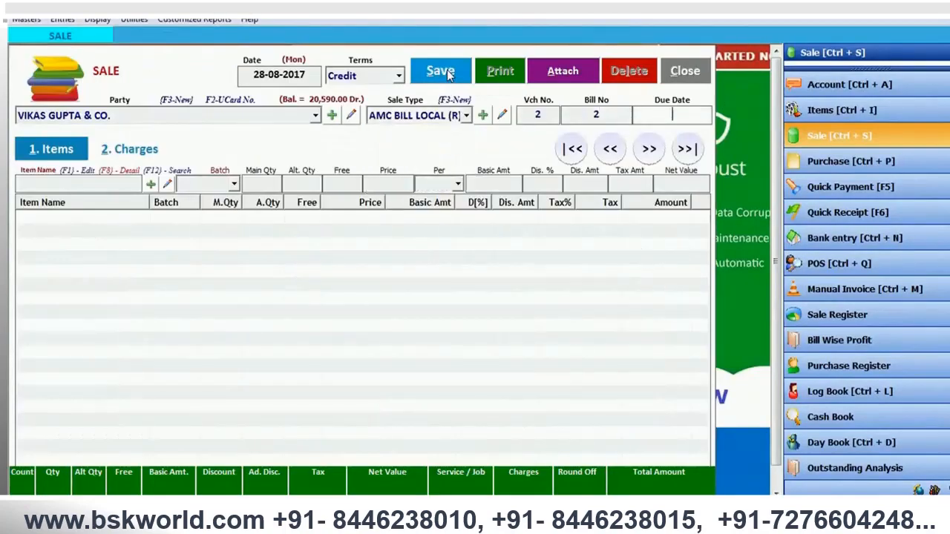
key("Down")
key("Return")
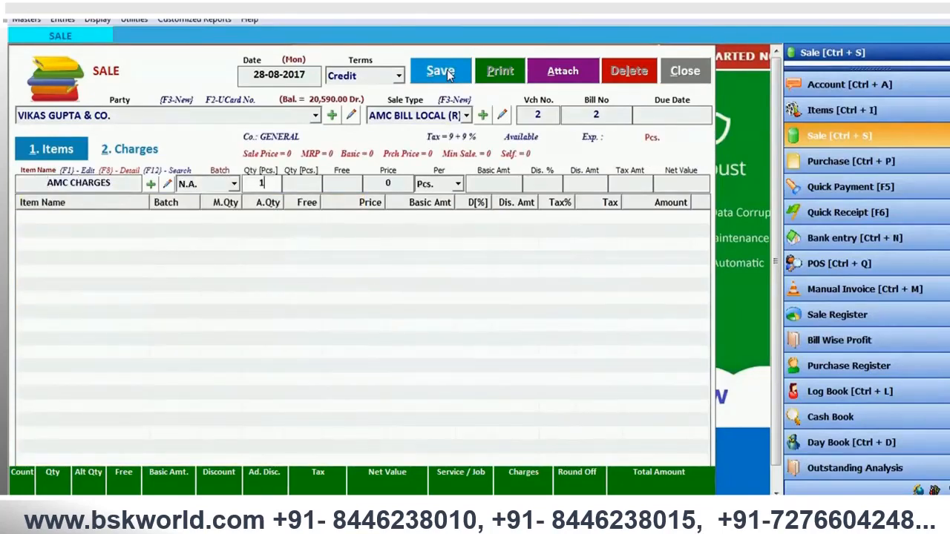
- Enter a quantity of 1 and a price of 2500 for AMC CHARGES and add the line to the bill
key("Return")
key("Return")
type("2500")
key("Return")
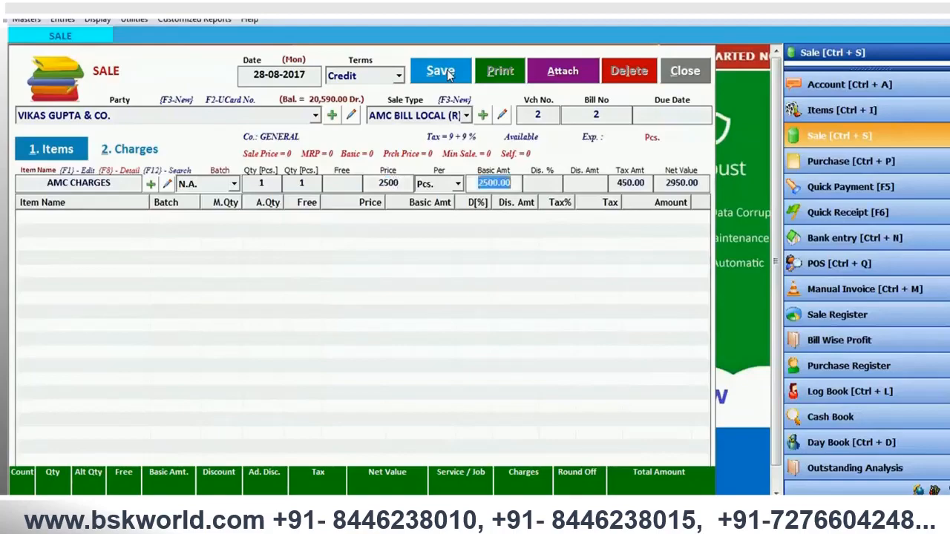
key("Return")
key("Return")
key("Return")
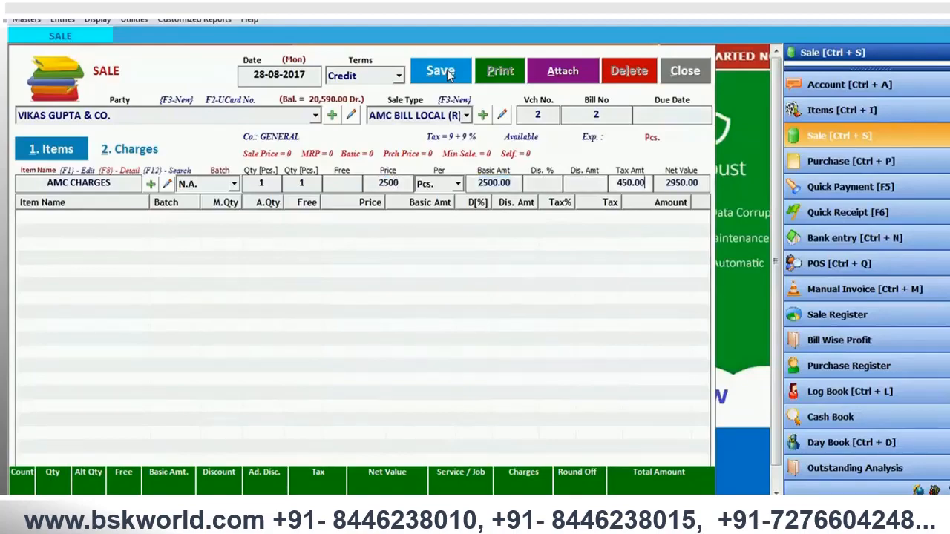
key("Return")
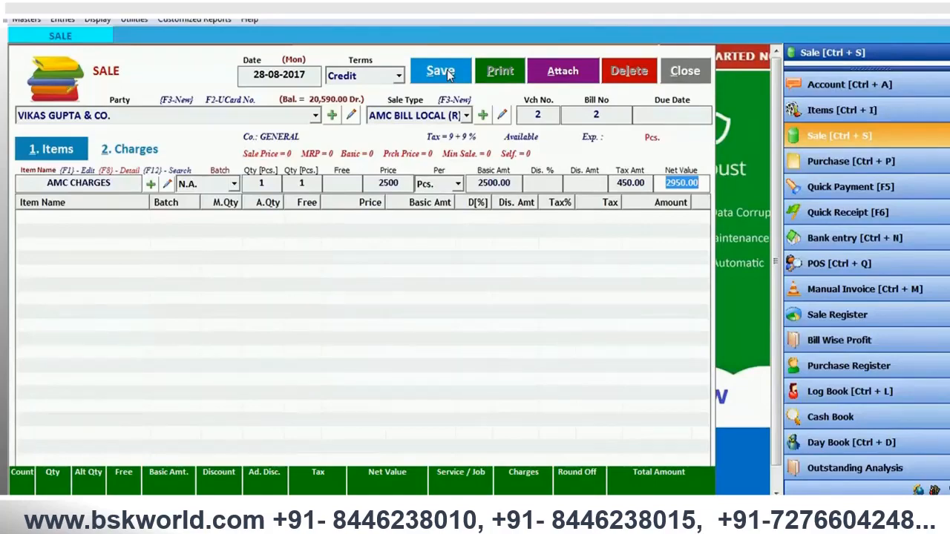
key("Return")
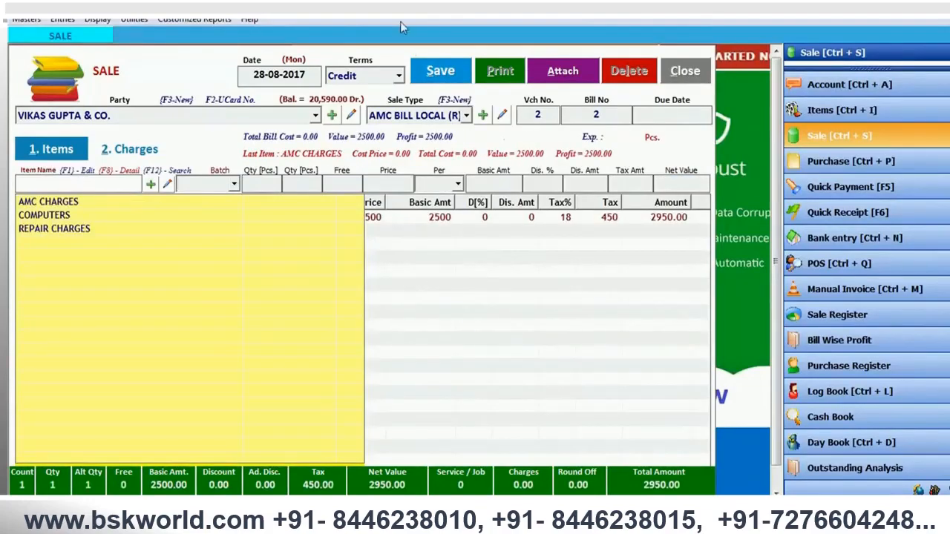
- Save the AMC sale bill without printing it and close the sale entry
left_click(439, 73)
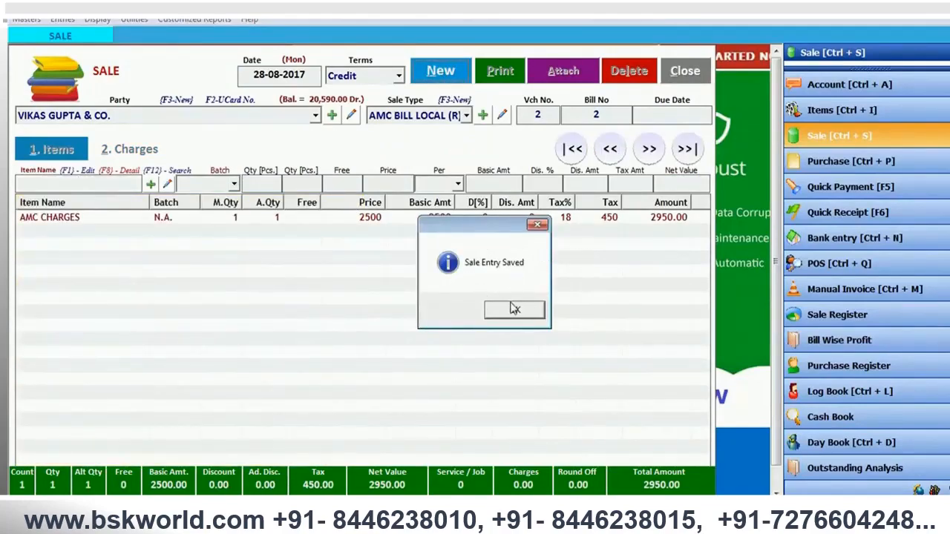
left_click(514, 309)
left_click(537, 297)
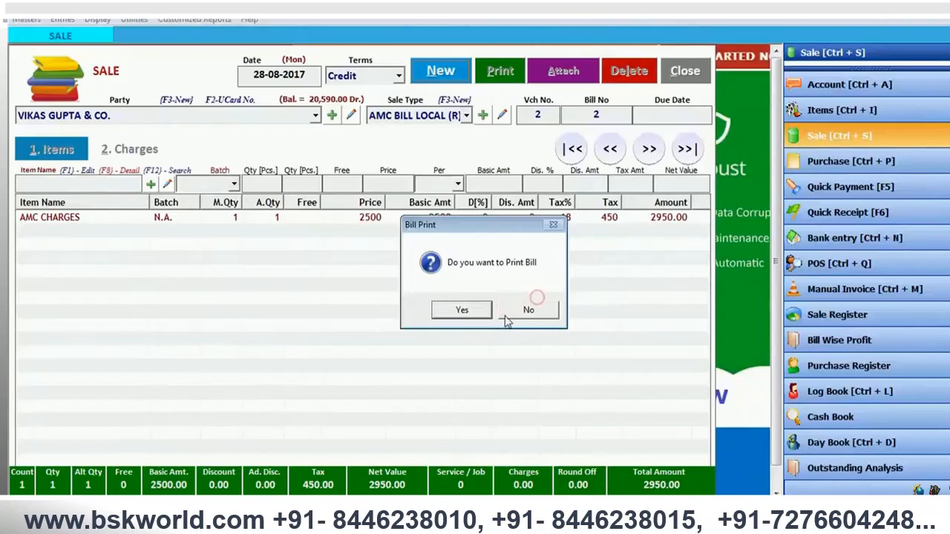
left_click(530, 307)
left_click(697, 64)
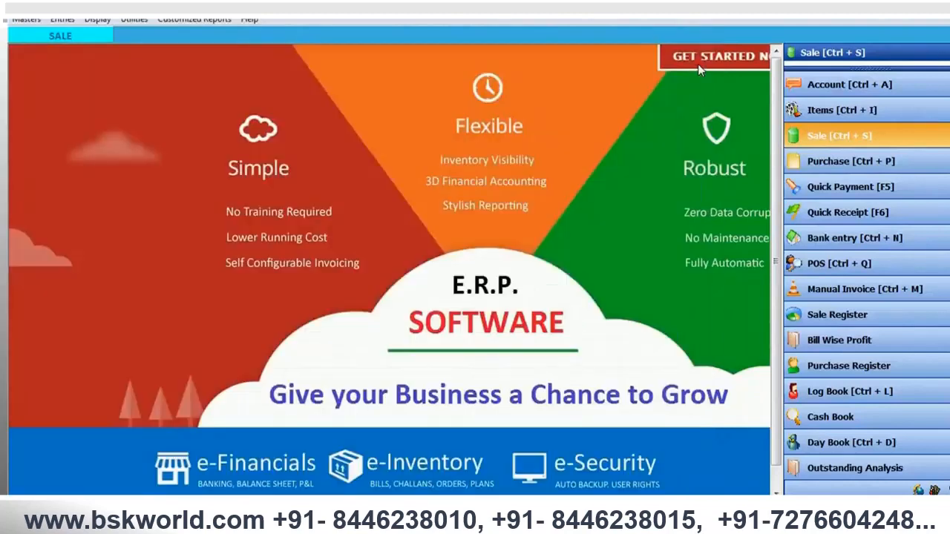
- Generate the stock report for 28-08-2017, check which billed items are kept in stock, and close the report
left_click(103, 19)
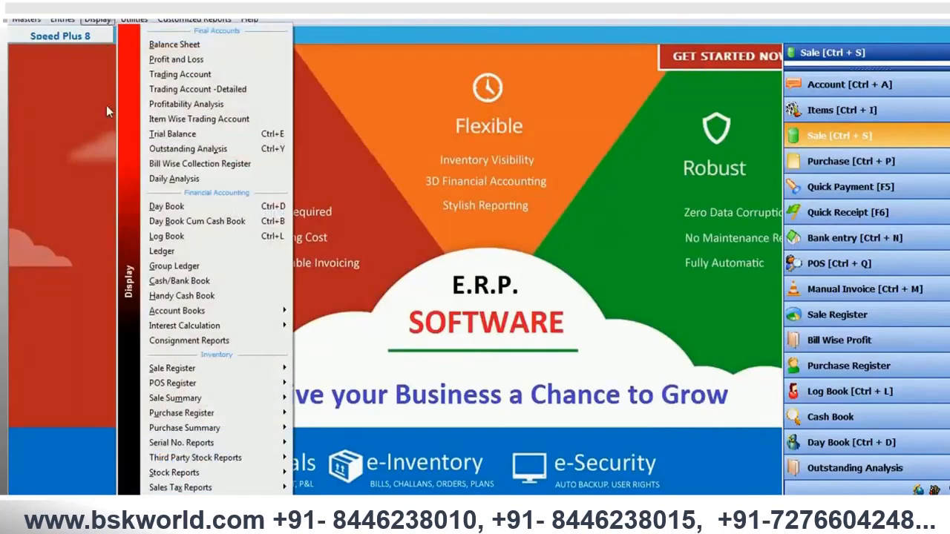
mouse_move(179, 473)
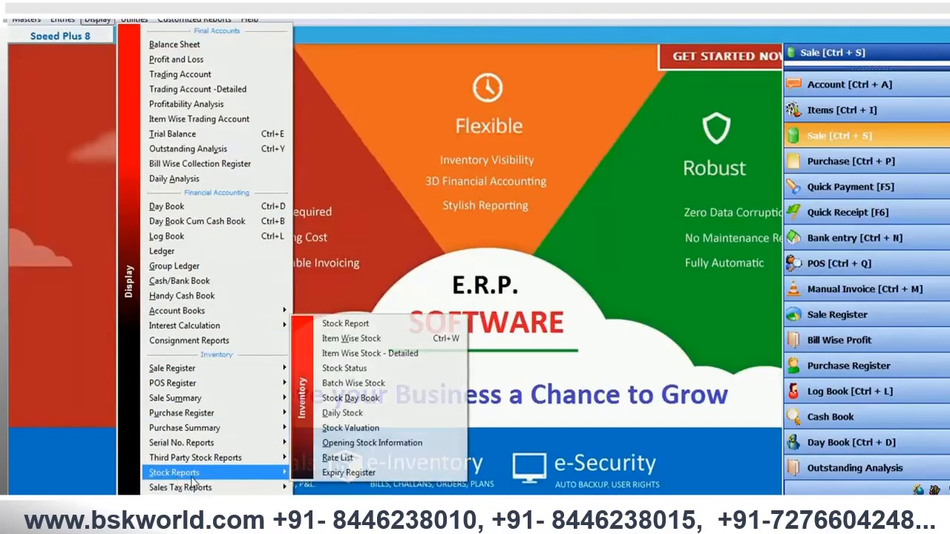
left_click(329, 326)
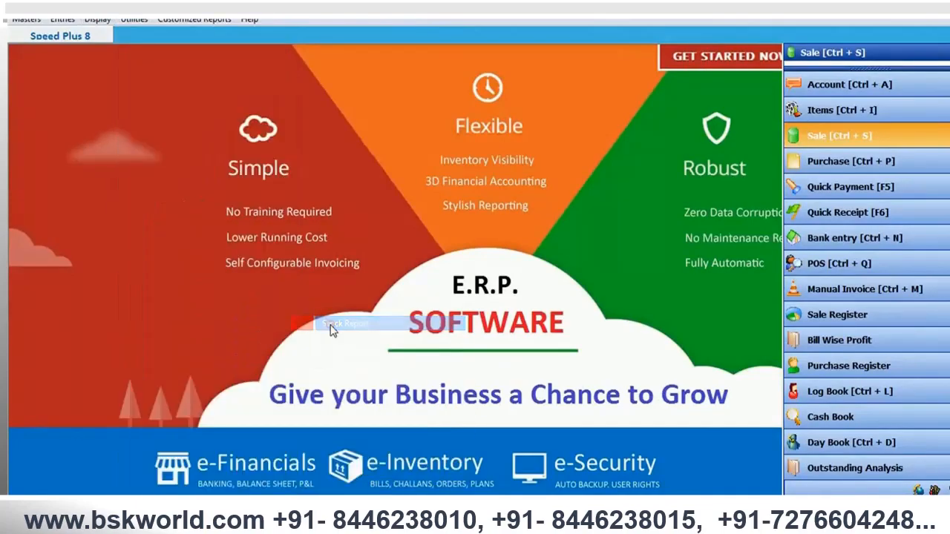
left_click(518, 81)
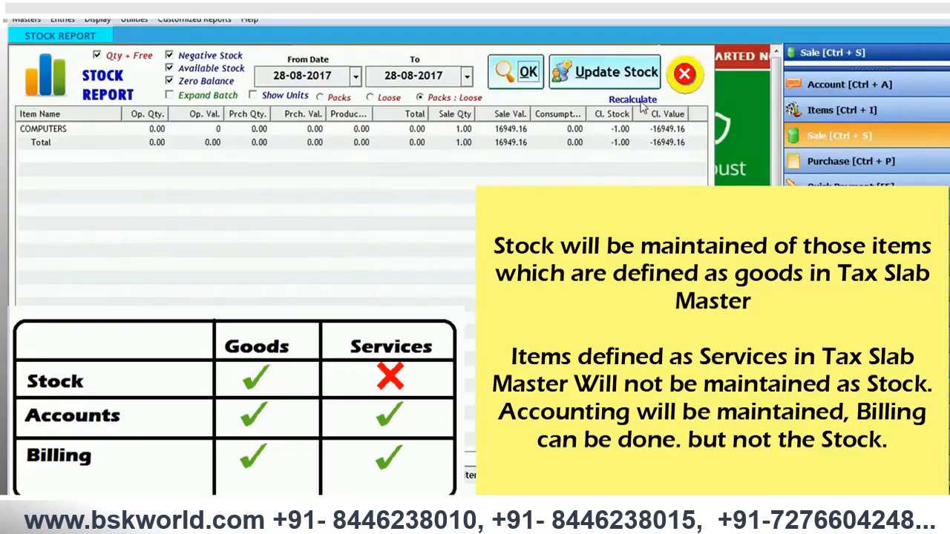
left_click(684, 74)
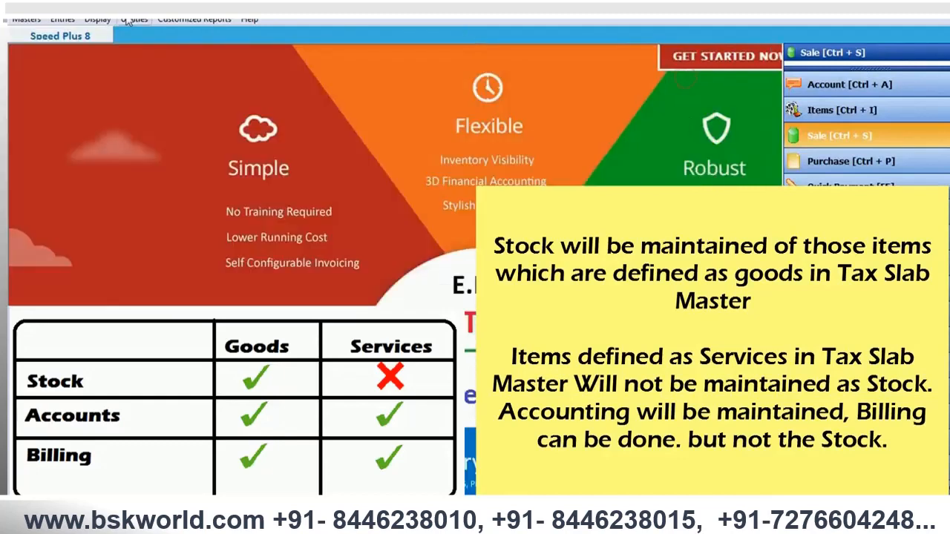
- Open the ledger report
left_click(100, 20)
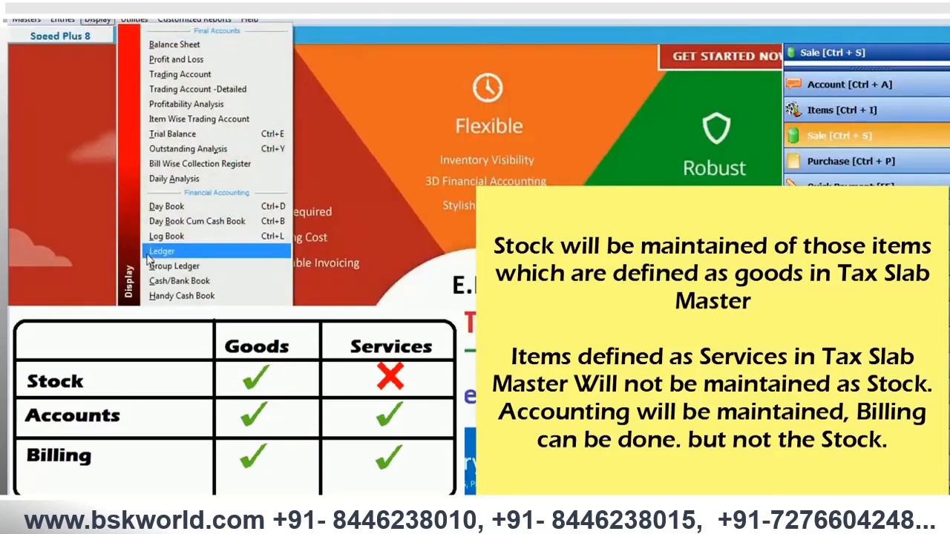